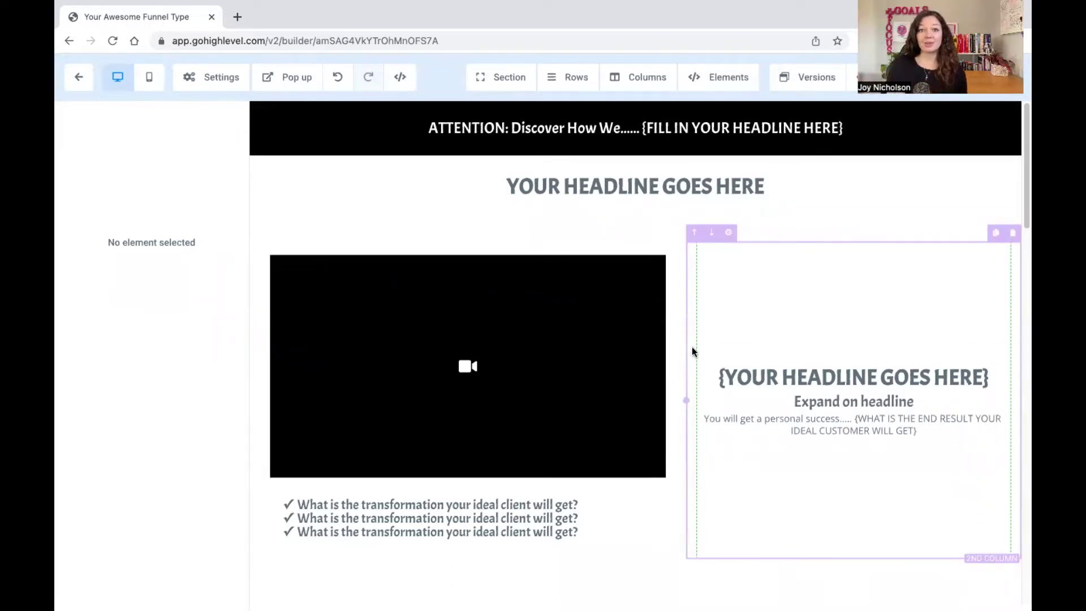
# Step: Insert a Full Width section at the top of the page, above the attention banner
pyautogui.click(504, 81)
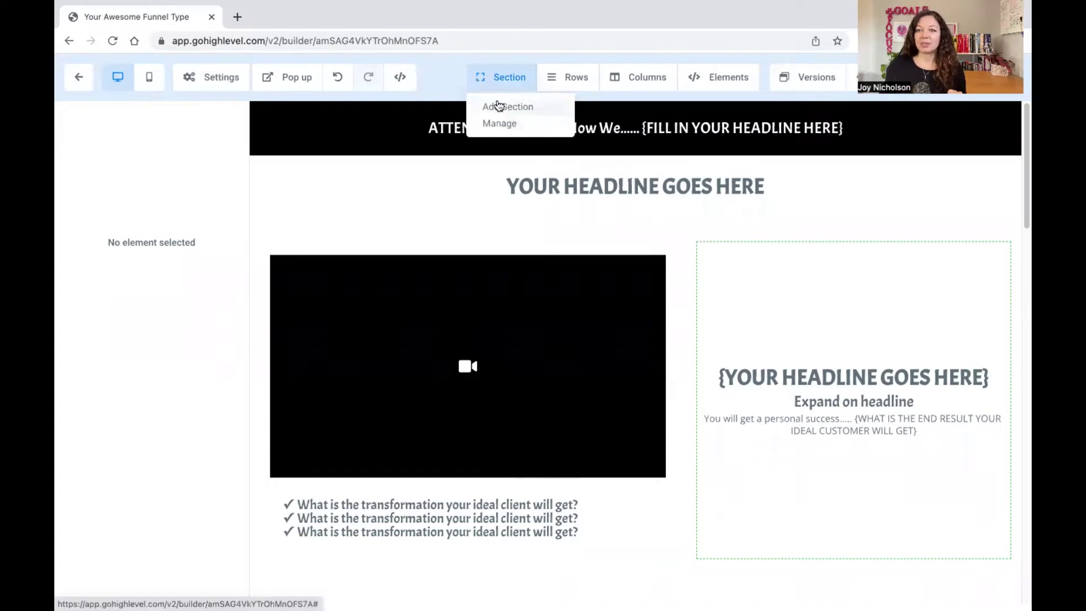
pyautogui.click(501, 107)
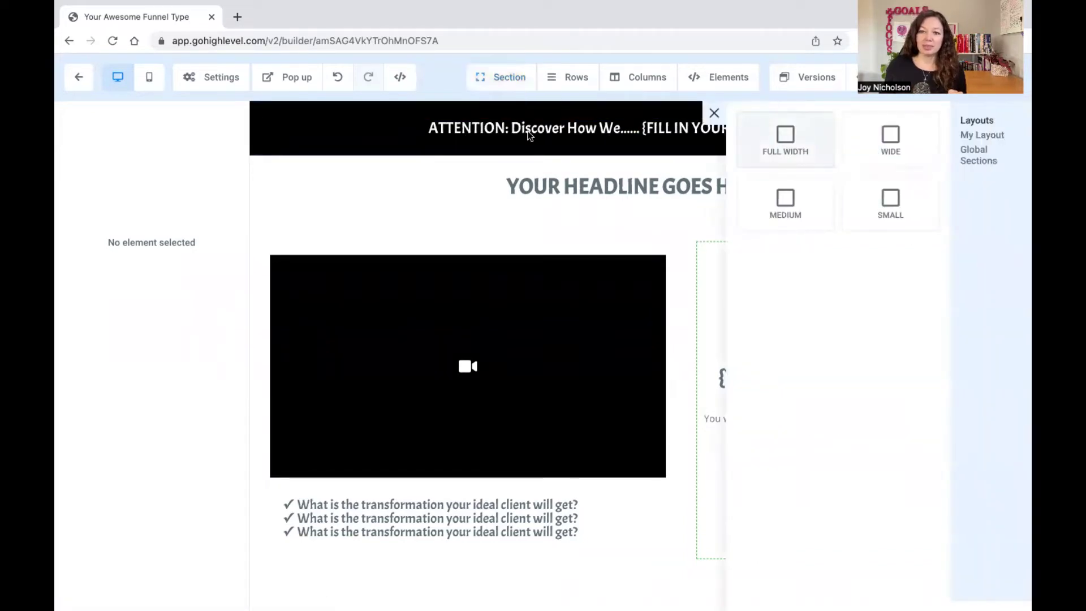
pyautogui.moveTo(529, 135); pyautogui.dragTo(523, 116)
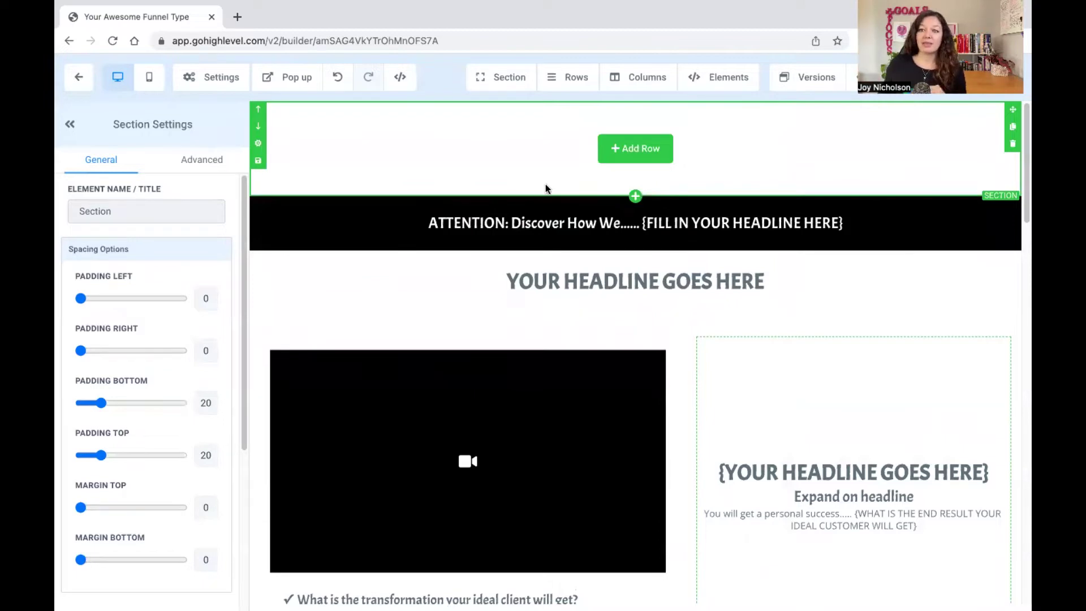
# Step: Add a 1 COLUMN row inside the new top section
pyautogui.click(614, 151)
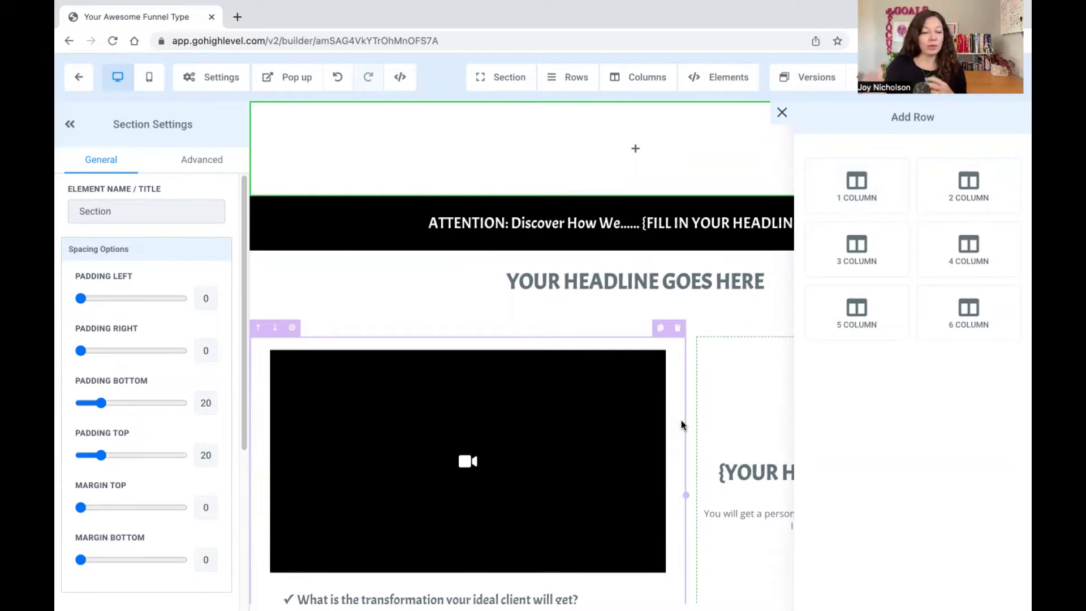
pyautogui.click(847, 189)
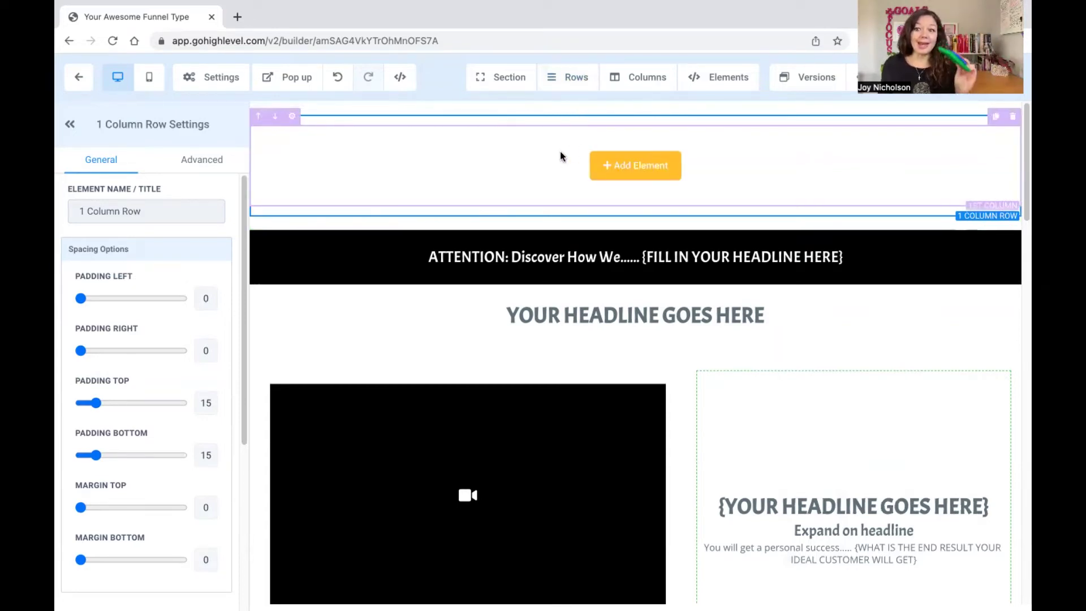
# Step: Add a HEADLINE element reading 'Large Call to Action Headline' to the top row
pyautogui.click(625, 165)
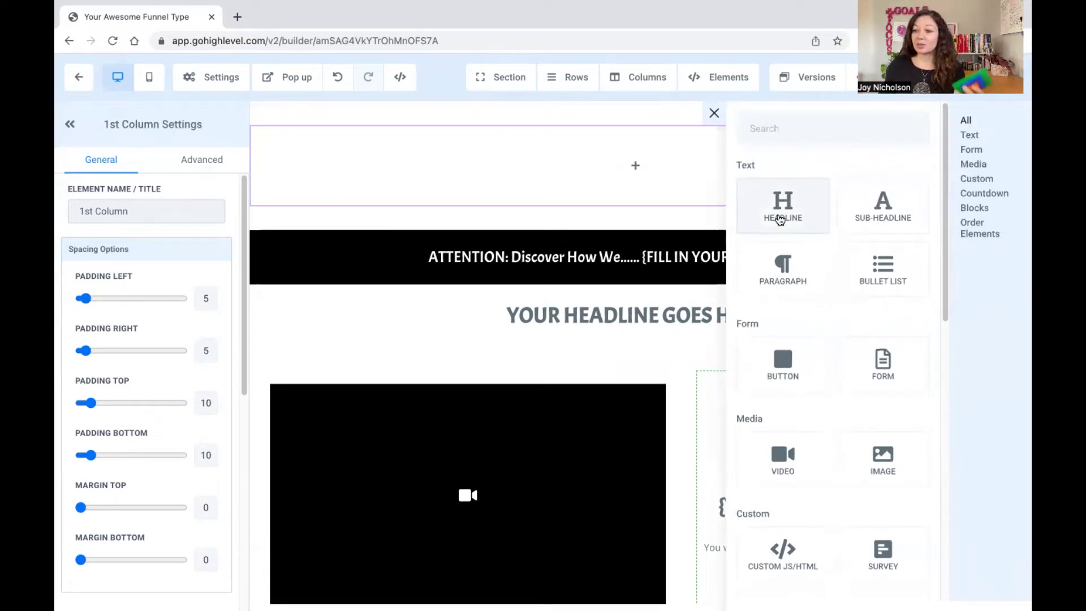
pyautogui.scroll(-8, 885, 412)
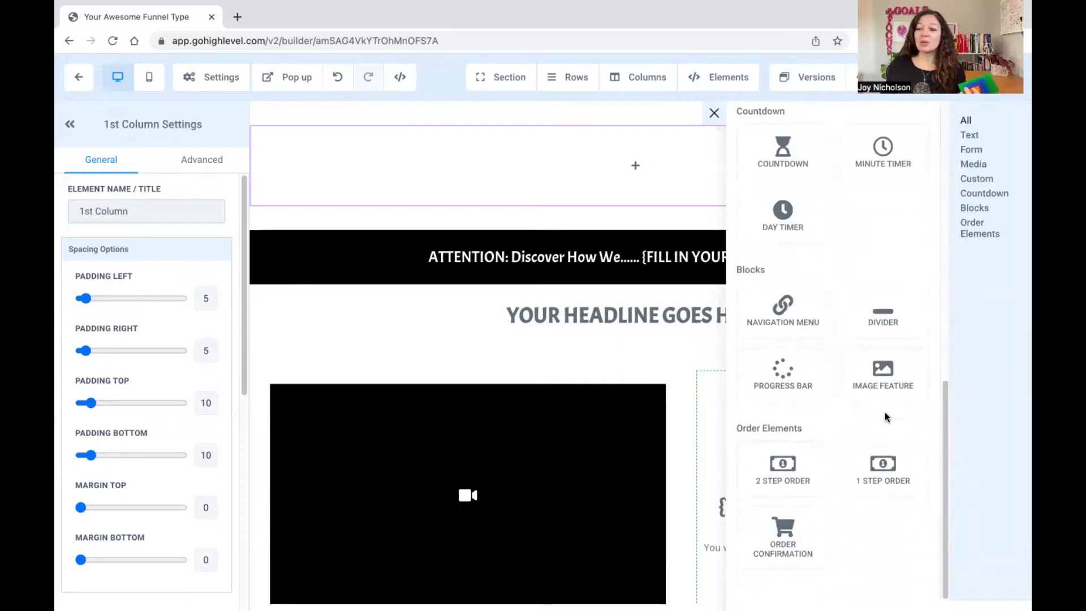
pyautogui.scroll(10, 886, 417)
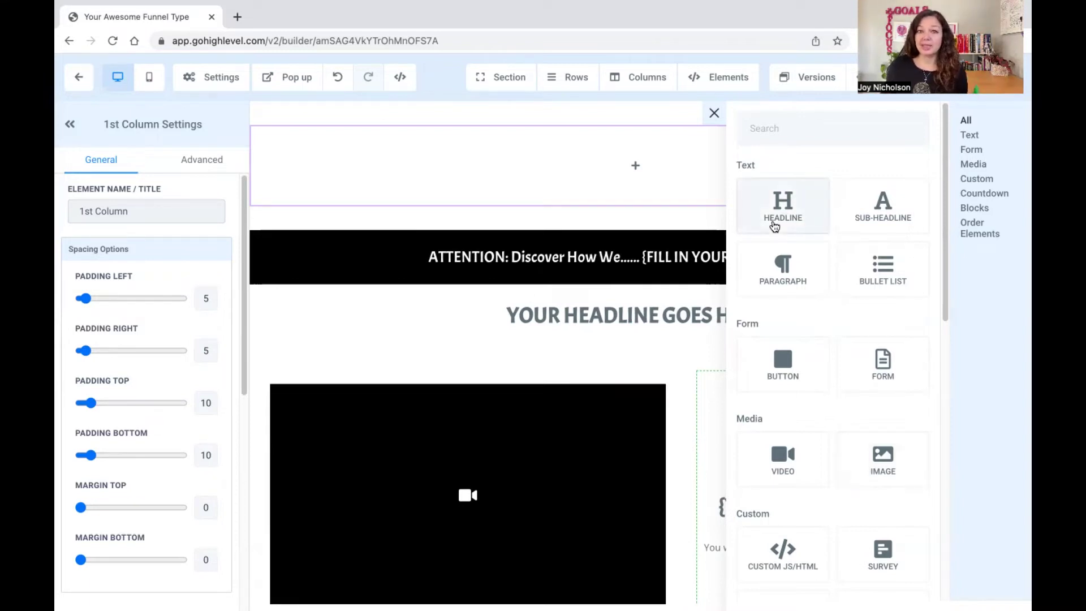
pyautogui.click(775, 226)
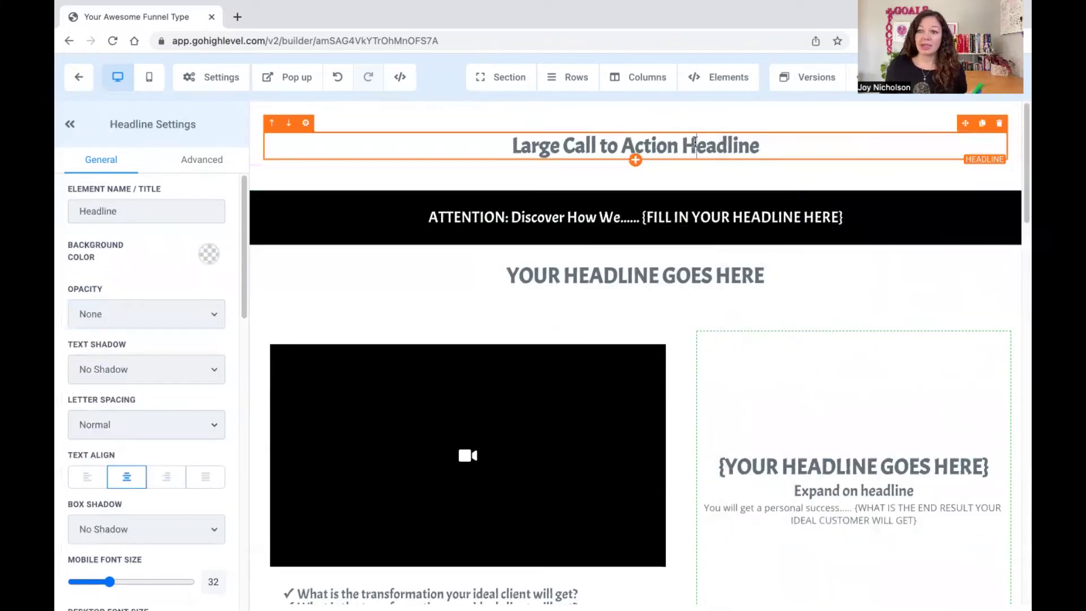
# Step: Add a 'Small Call to Action Headline' sub-headline and a placeholder paragraph beneath the headline
pyautogui.click(636, 176)
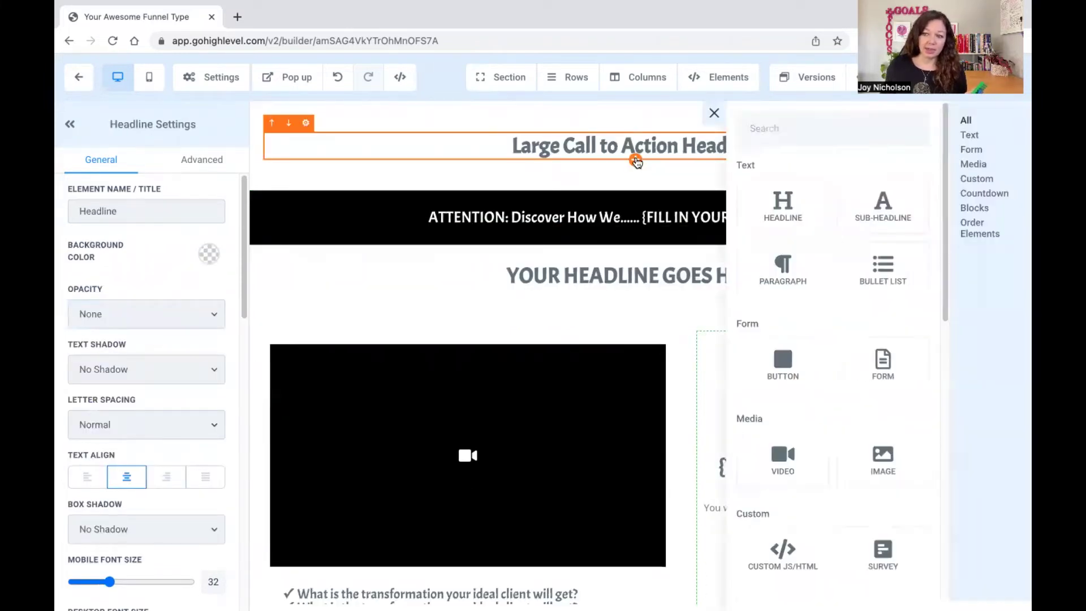
pyautogui.click(908, 198)
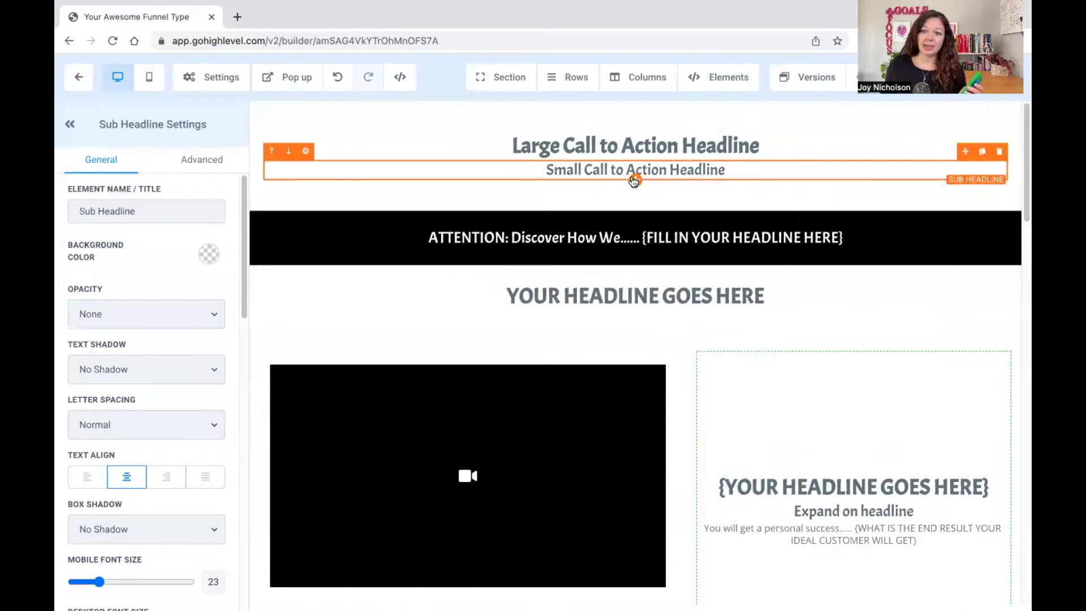
pyautogui.click(636, 180)
pyautogui.click(792, 266)
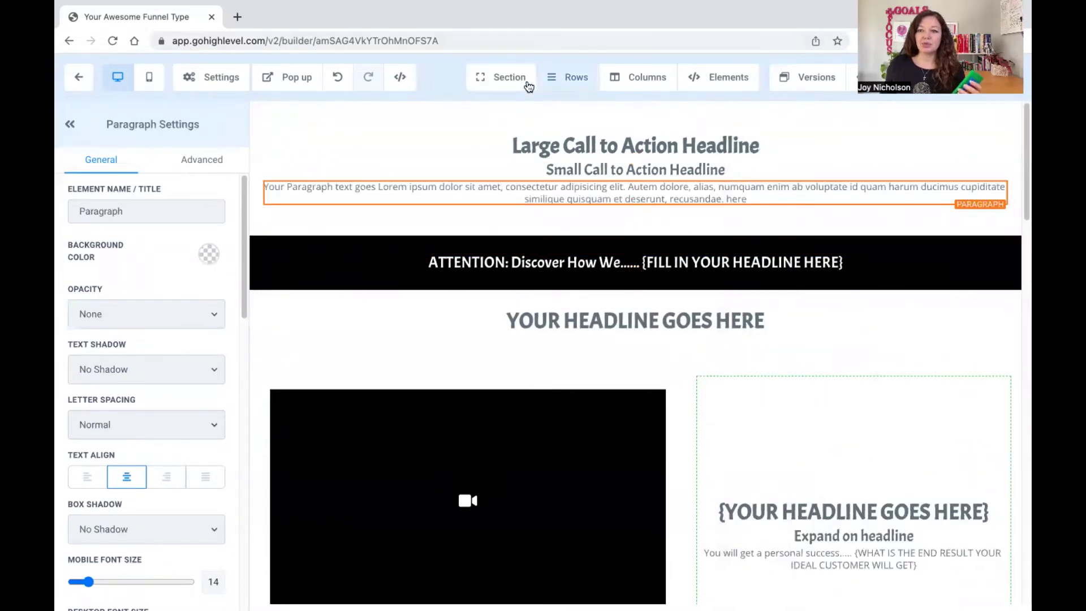
# Step: Browse the elements panel for the spot below the paragraph
pyautogui.click(512, 104)
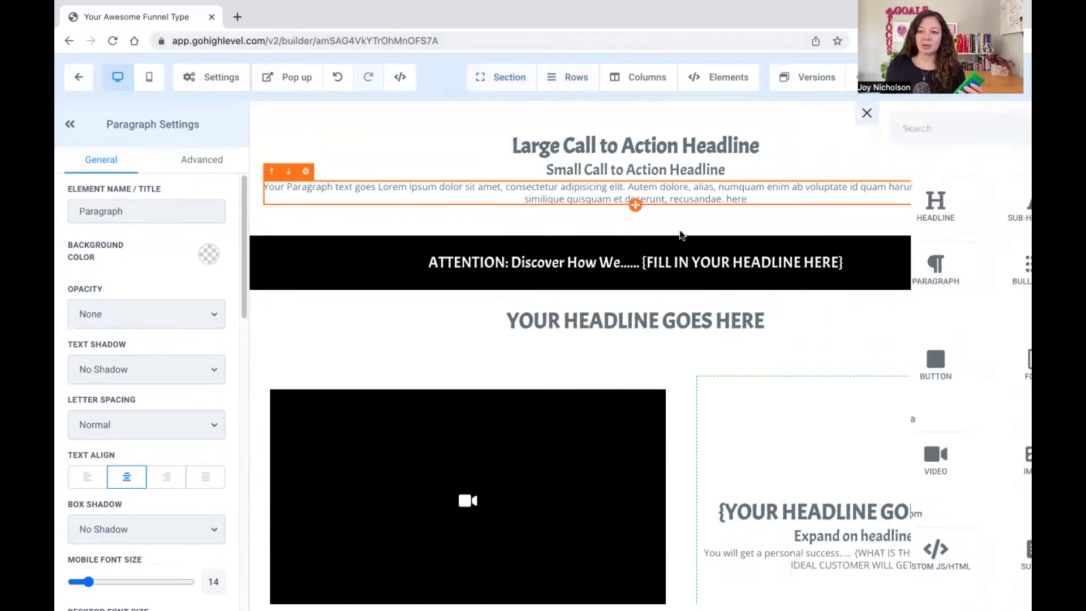
pyautogui.scroll(-6, 872, 379)
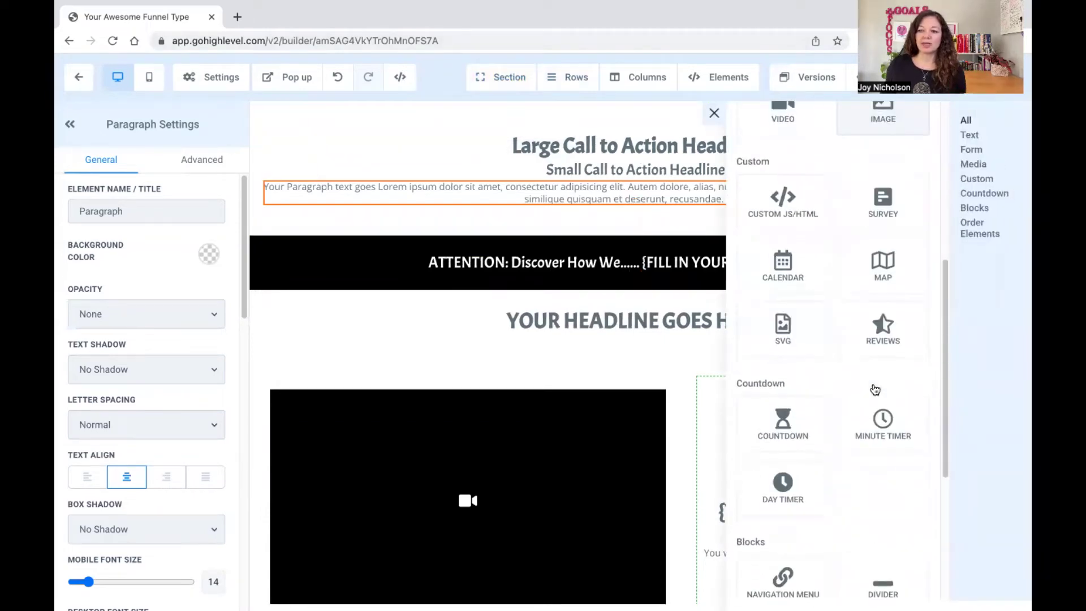
pyautogui.scroll(-4, 875, 389)
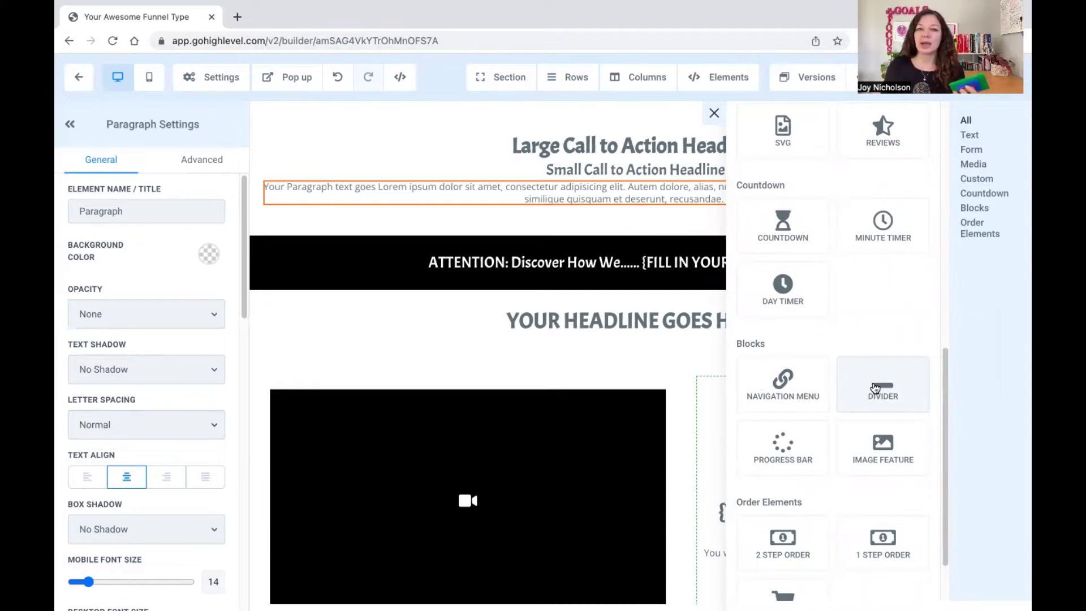
pyautogui.scroll(-2, 857, 452)
pyautogui.scroll(10, 856, 453)
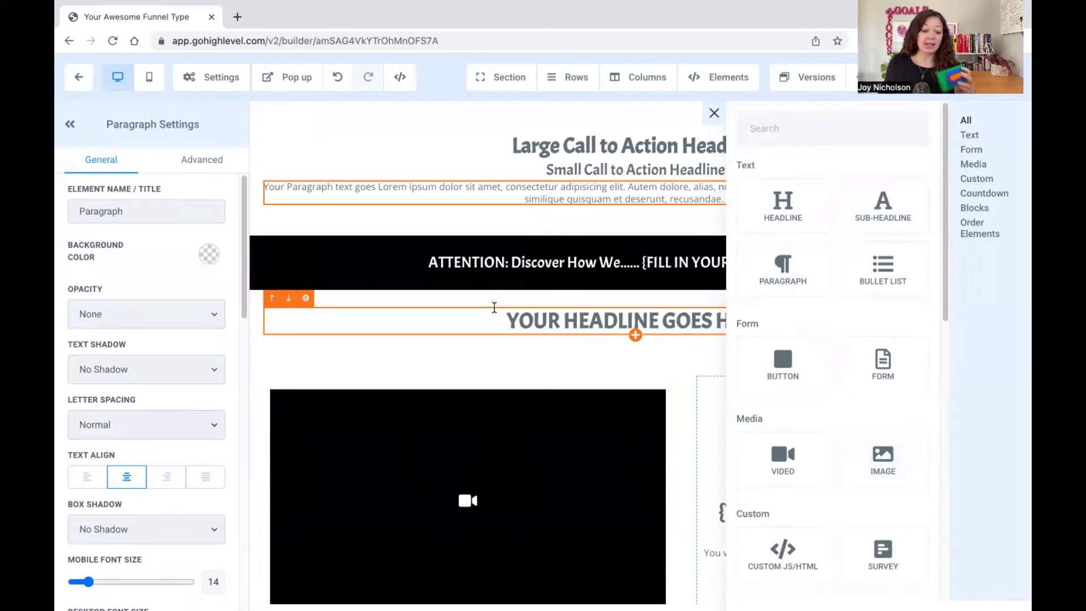
# Step: Set the top section's Width to Small in its Advanced settings
pyautogui.click(501, 103)
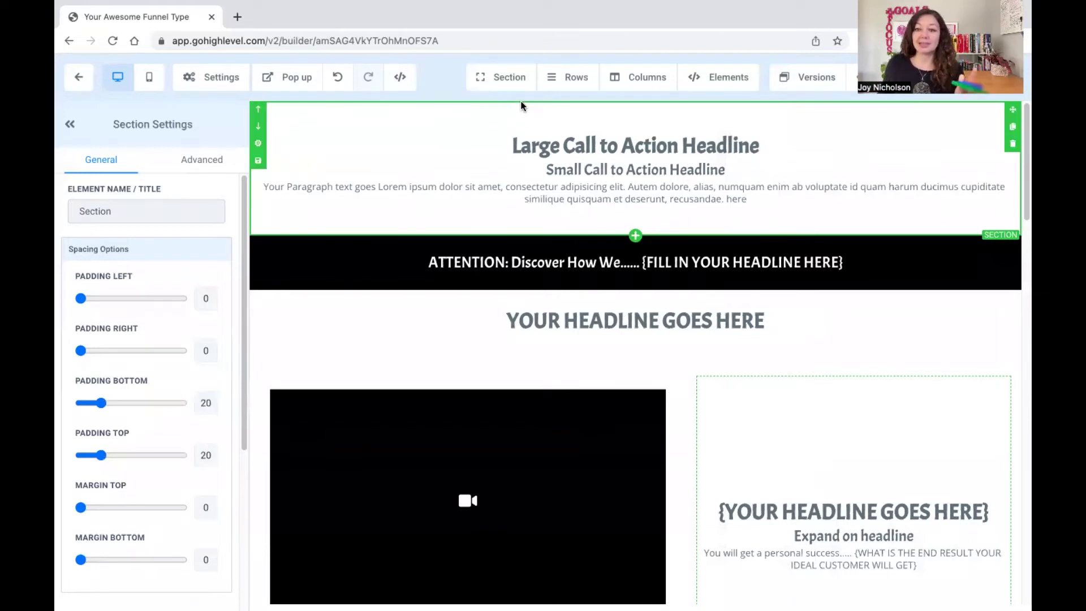
pyautogui.click(188, 166)
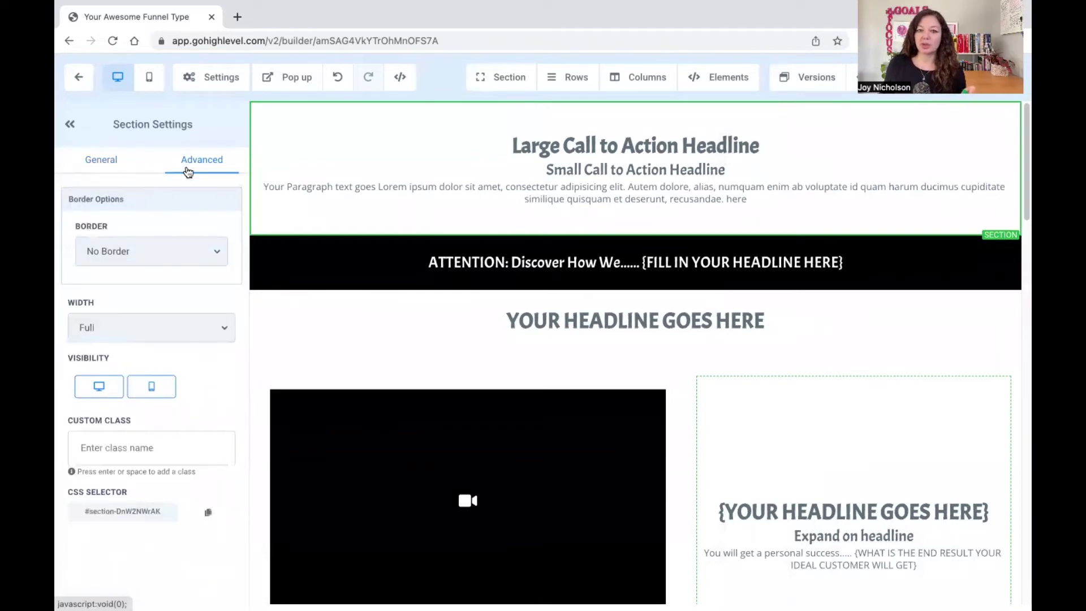
pyautogui.click(154, 329)
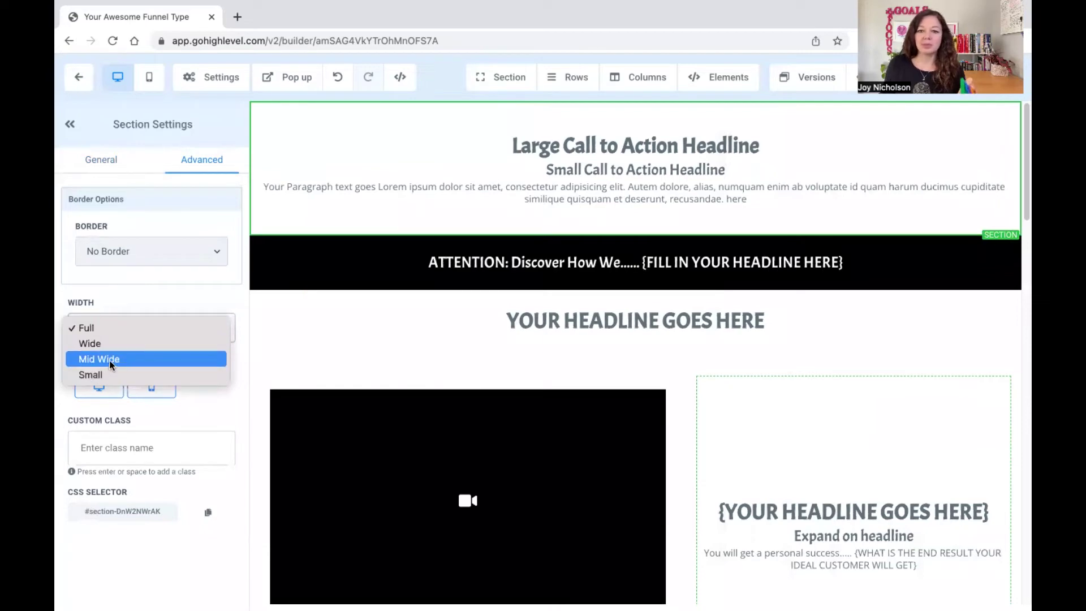
pyautogui.click(110, 376)
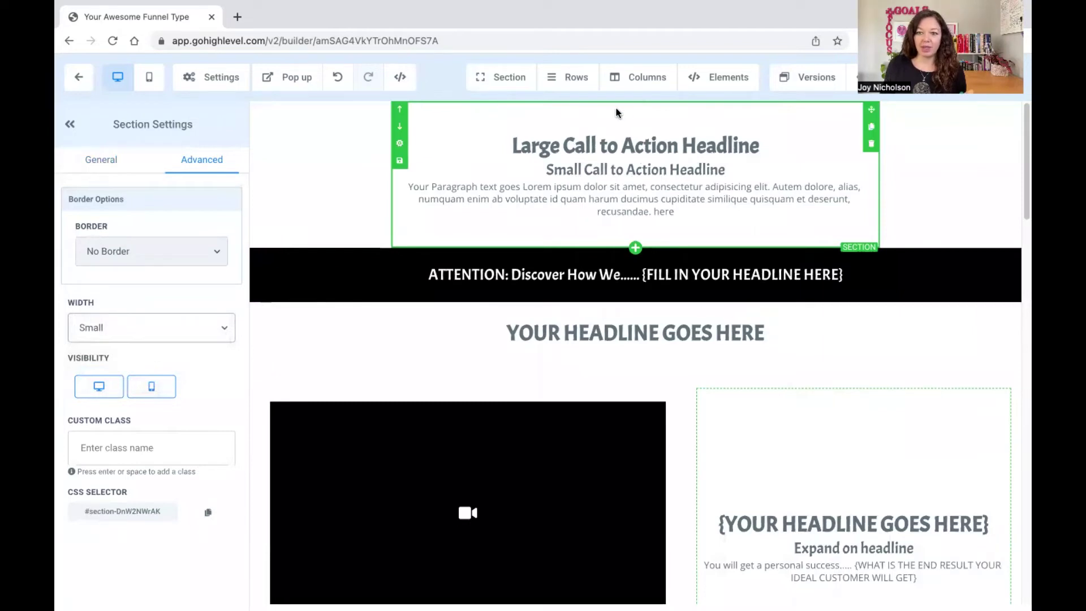
# Step: Select the one-column row, the paragraph and the large headline in turn
pyautogui.click(617, 124)
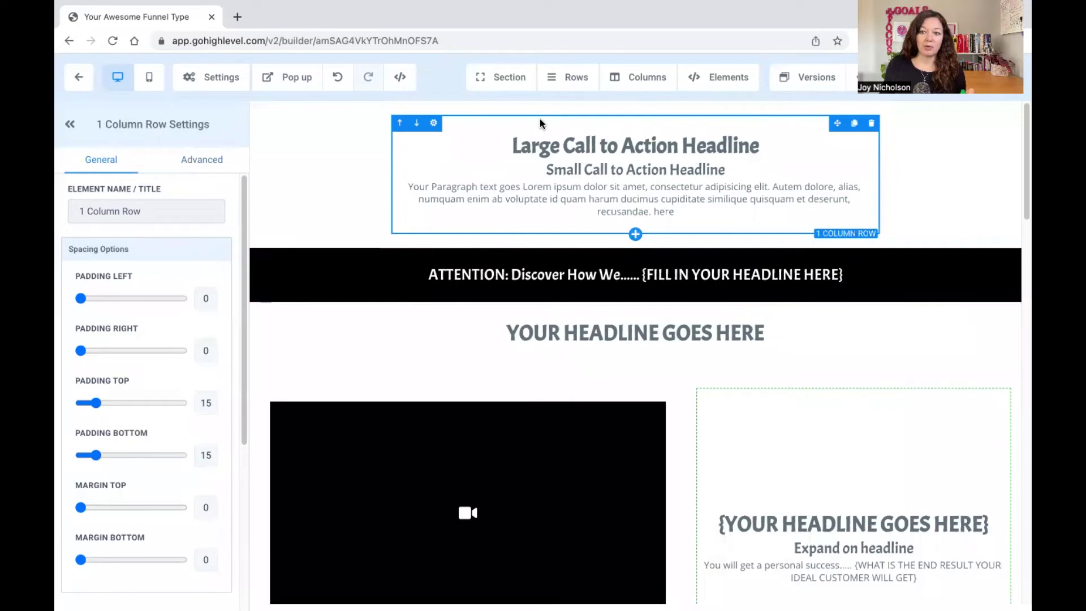
pyautogui.scroll(-10, 424, 221)
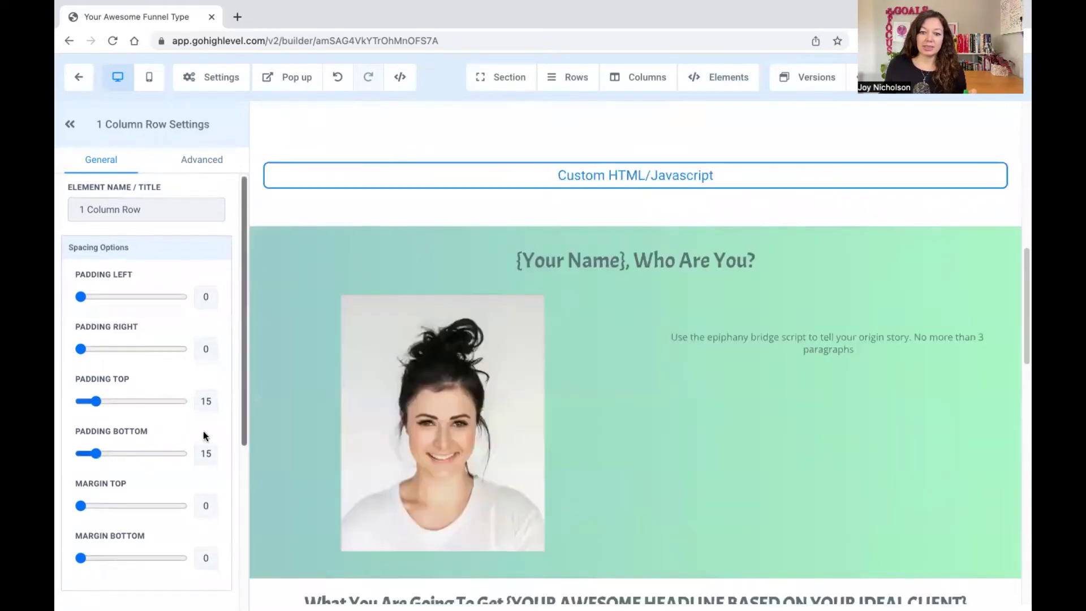
pyautogui.scroll(-4, 147, 390)
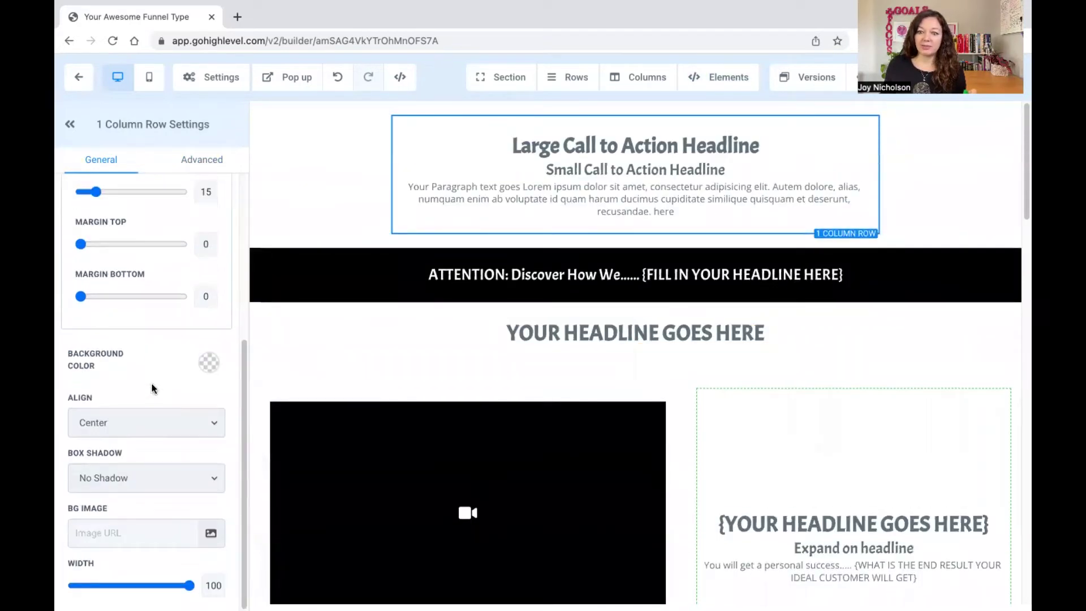
pyautogui.click(436, 205)
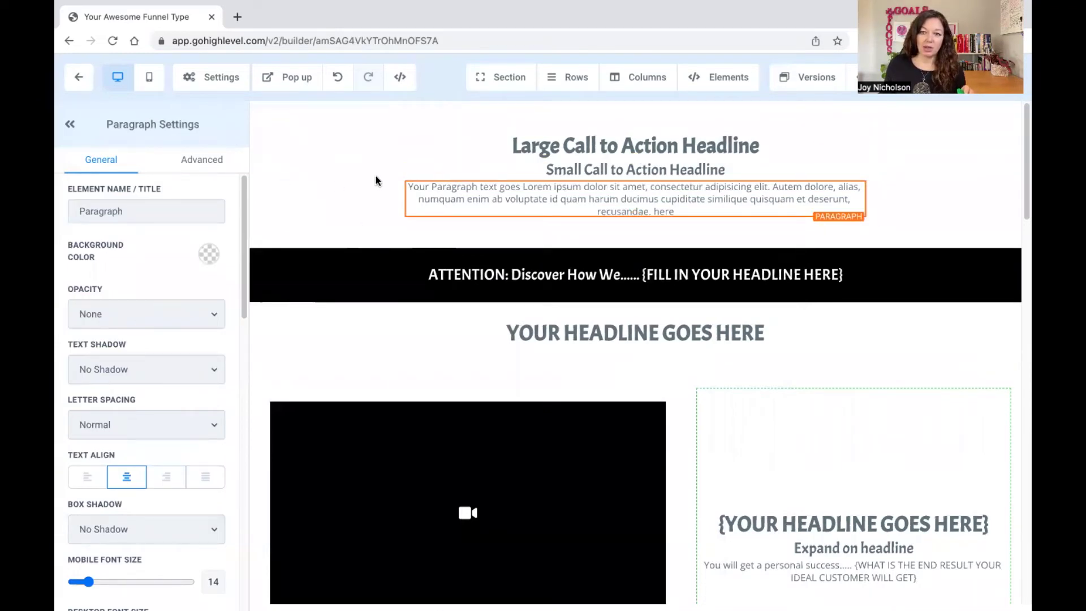
pyautogui.click(434, 124)
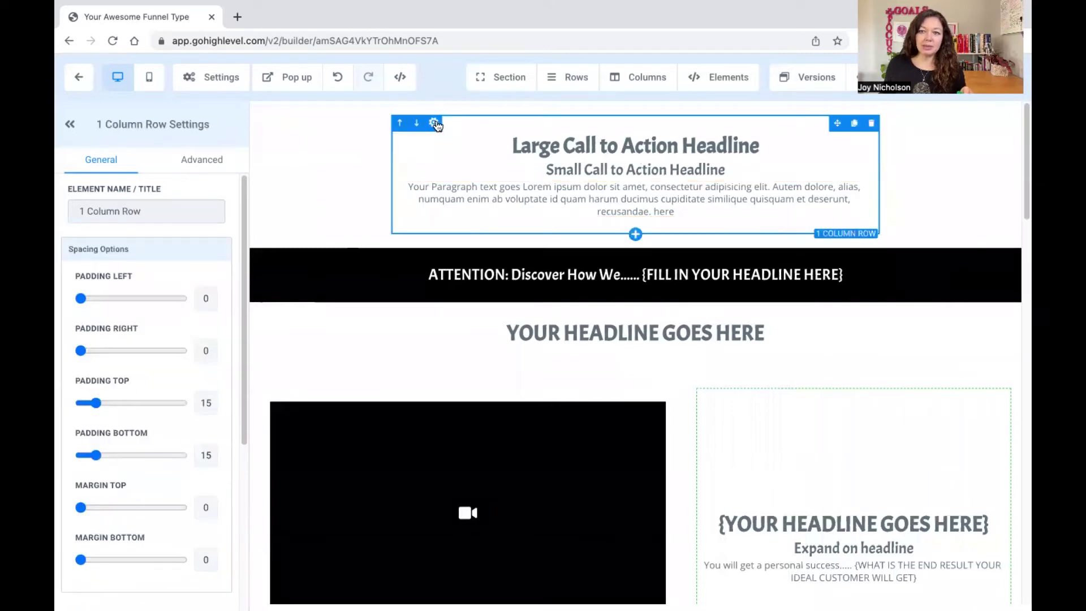
pyautogui.click(532, 148)
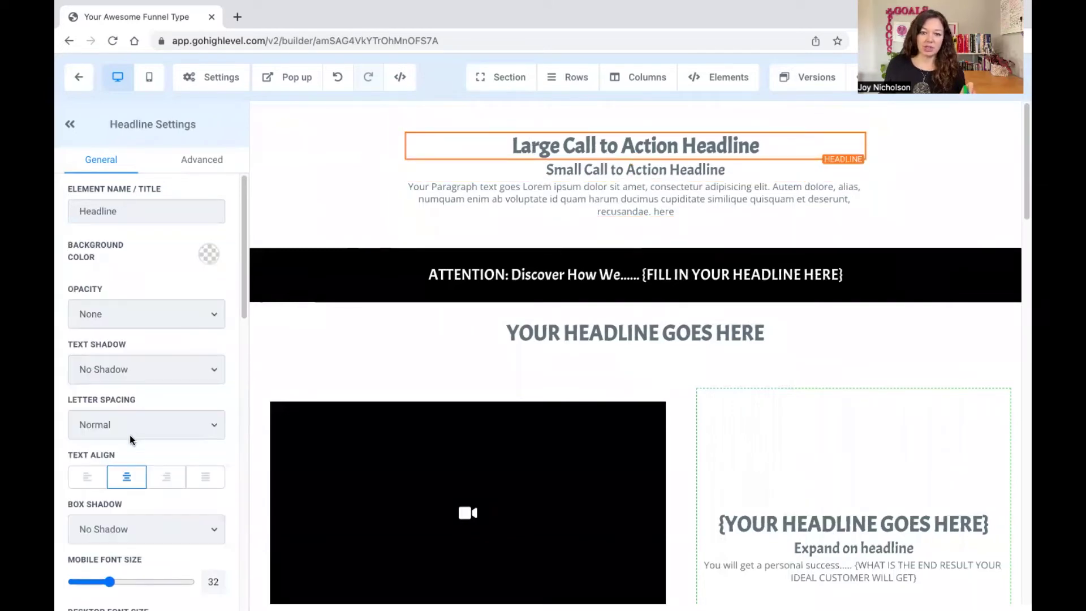
# Step: Select the column, then the row, then the whole top section
pyautogui.click(551, 126)
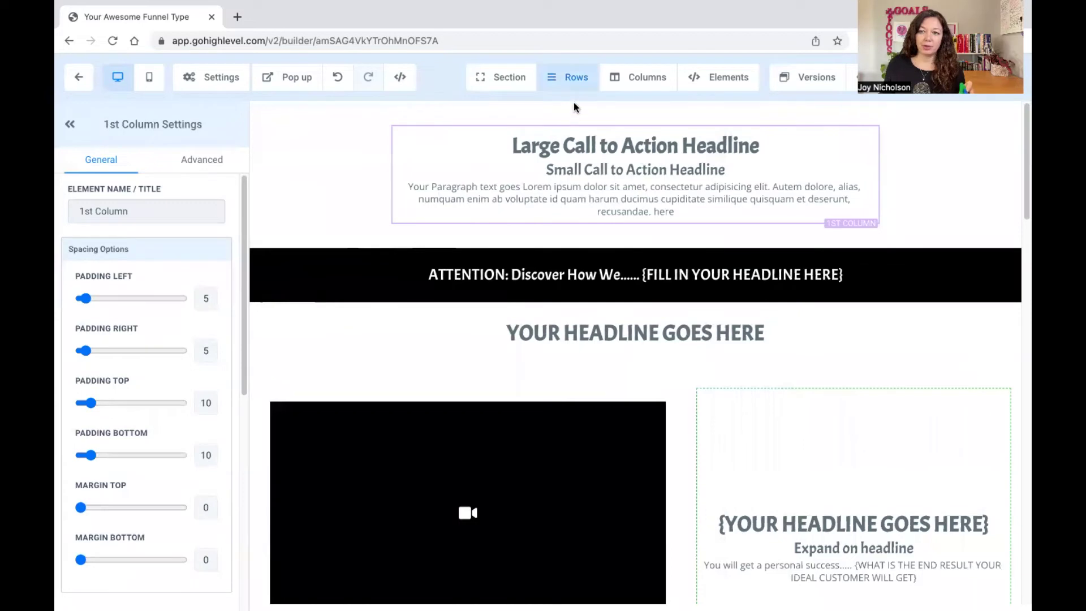
pyautogui.scroll(-5, 129, 409)
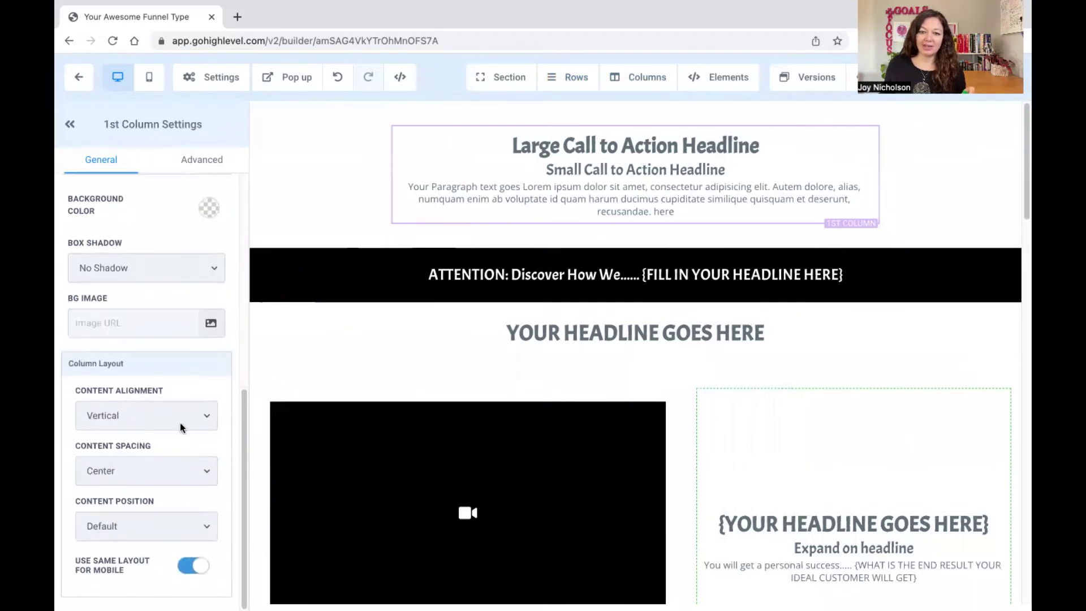
pyautogui.click(506, 117)
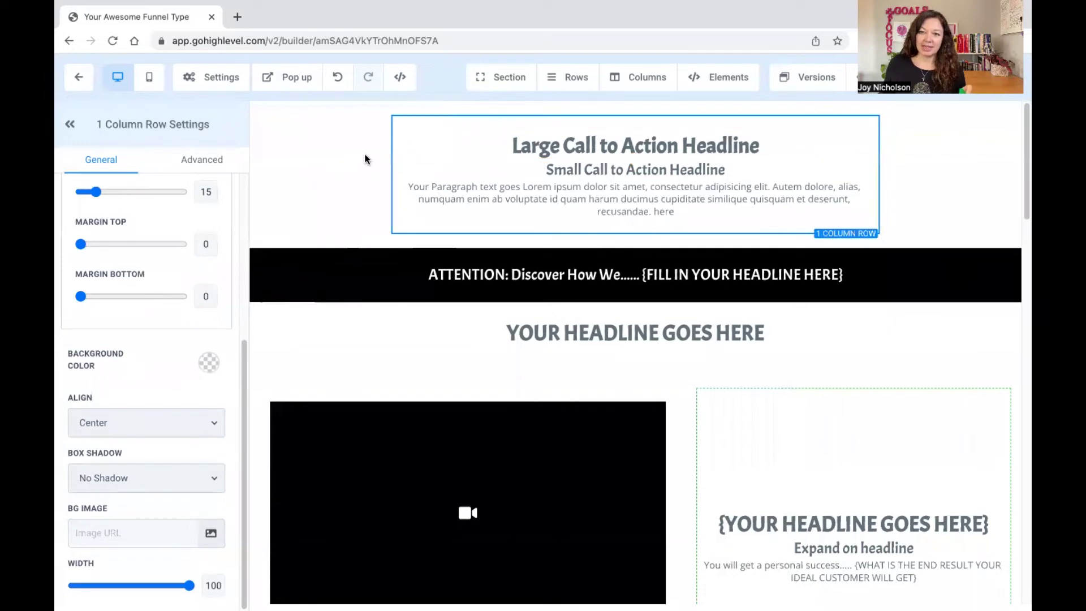
pyautogui.click(429, 107)
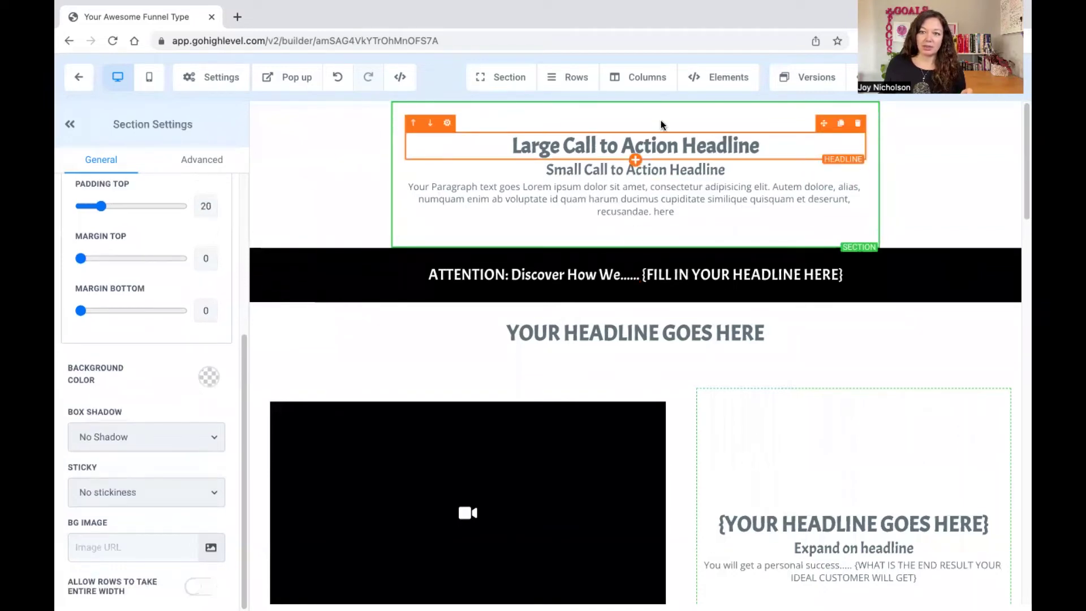
pyautogui.scroll(1, 147, 362)
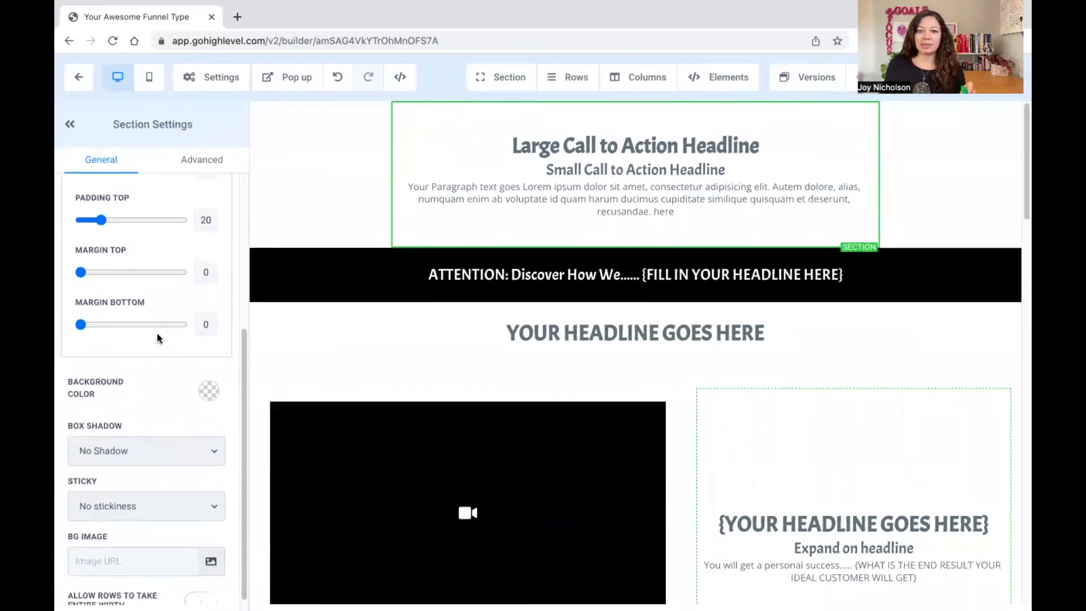
pyautogui.scroll(4, 157, 339)
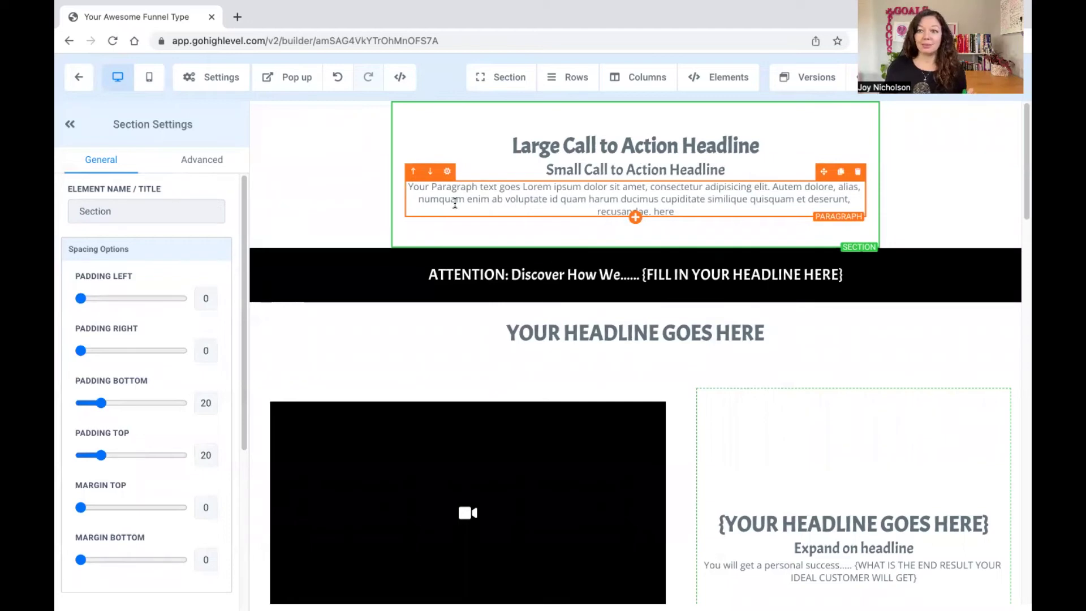
pyautogui.click(511, 139)
# Step: Make the top section's background color red
pyautogui.click(507, 107)
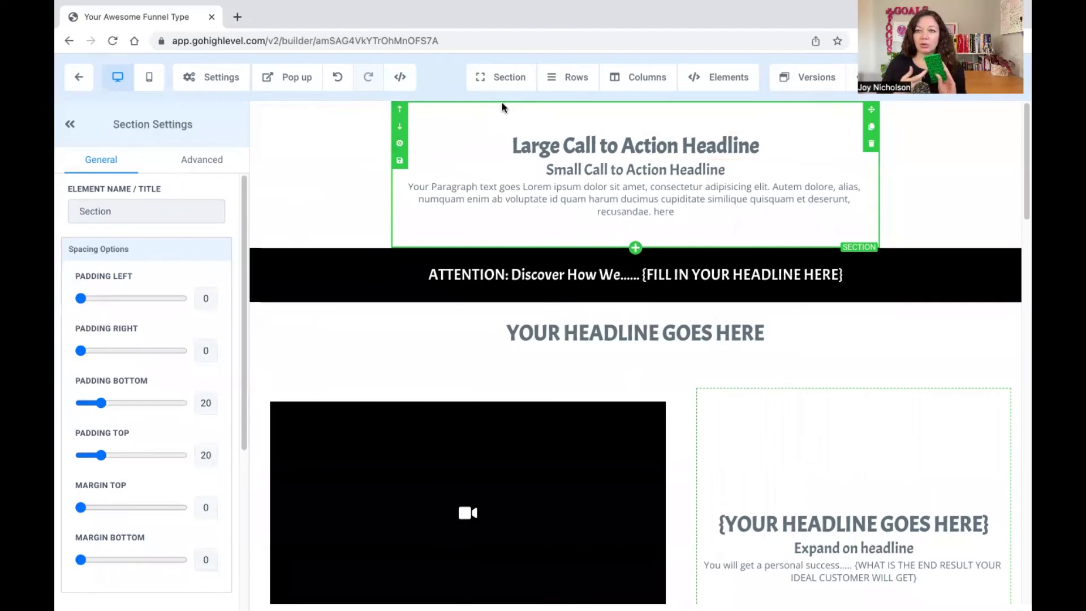
pyautogui.scroll(-4, 149, 312)
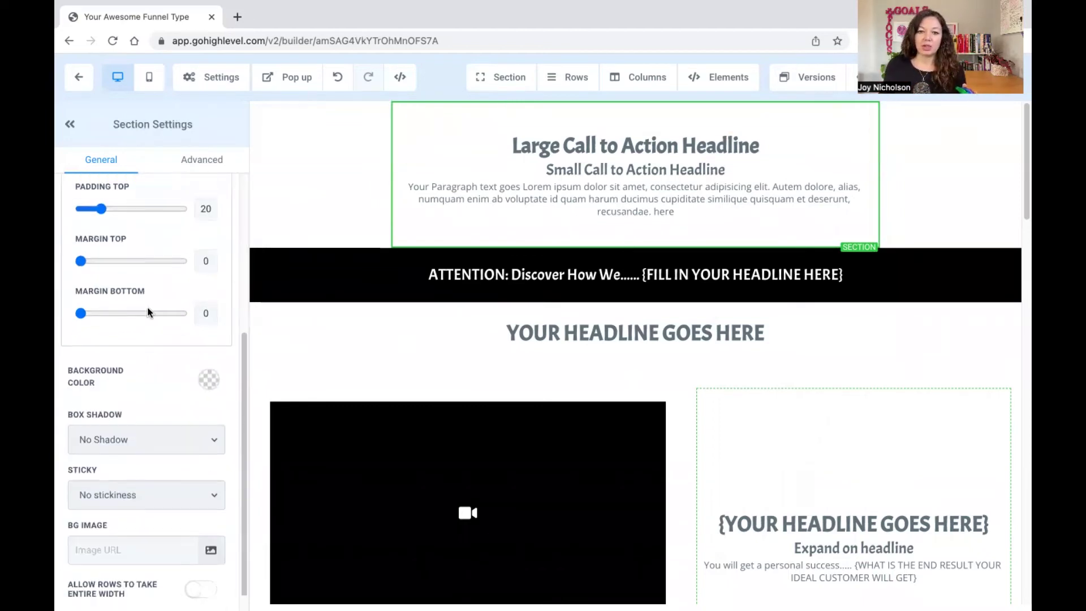
pyautogui.scroll(3, 144, 332)
pyautogui.scroll(-3, 172, 480)
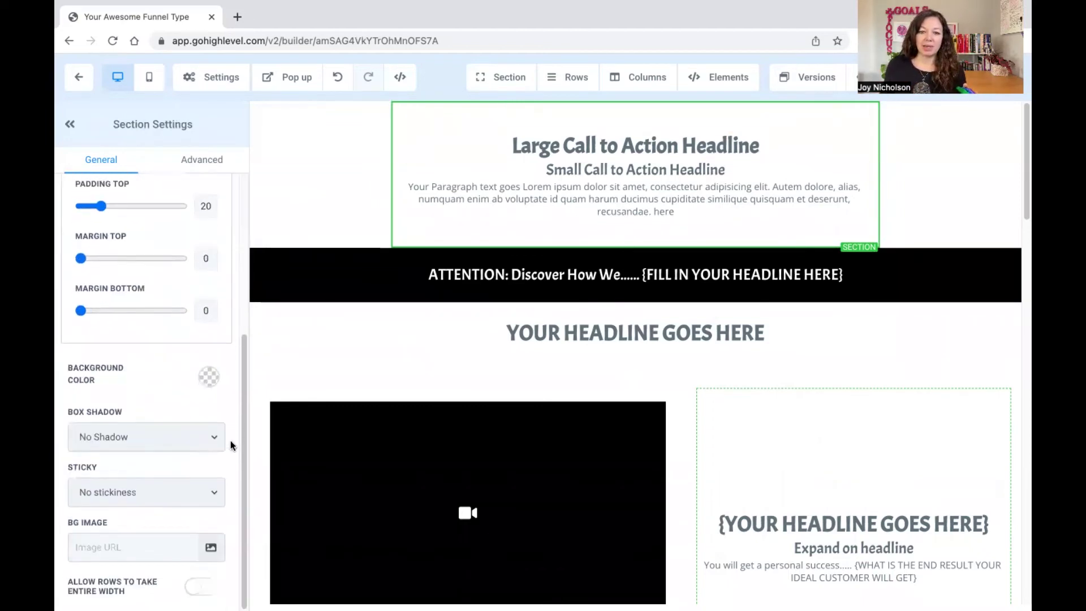
pyautogui.click(211, 378)
pyautogui.click(212, 414)
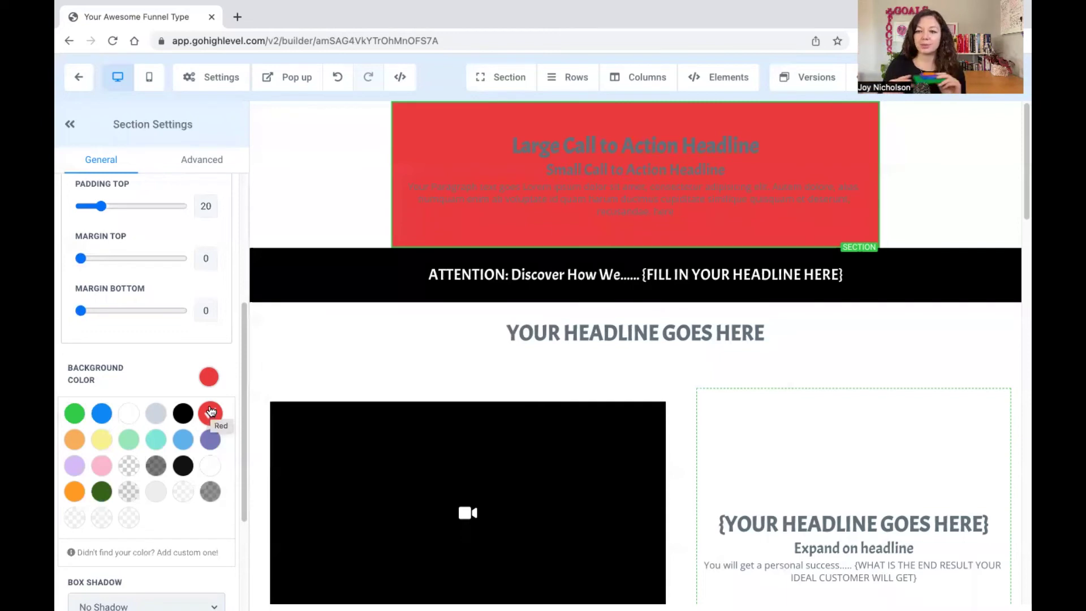
# Step: Narrow the row to width 43 and give it a blue background
pyautogui.click(478, 116)
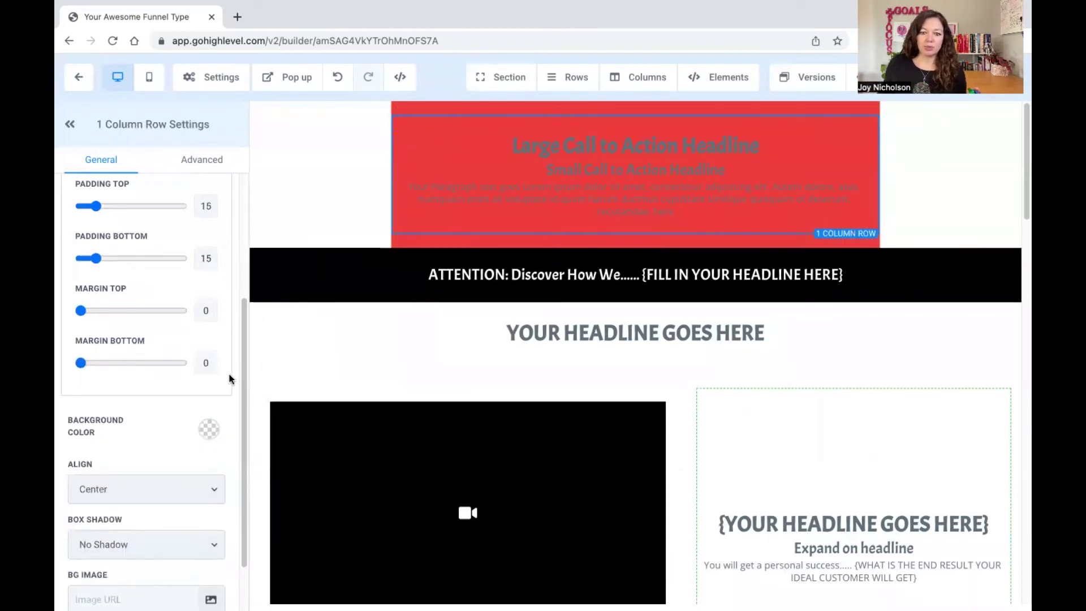
pyautogui.scroll(-2, 231, 376)
pyautogui.moveTo(189, 586); pyautogui.dragTo(95, 586)
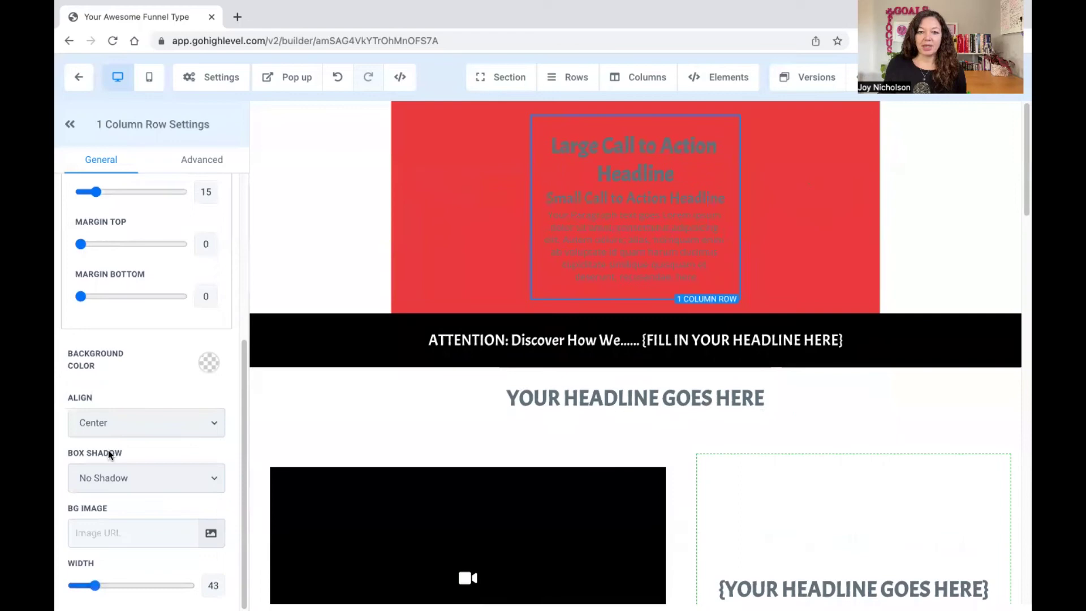
pyautogui.click(112, 422)
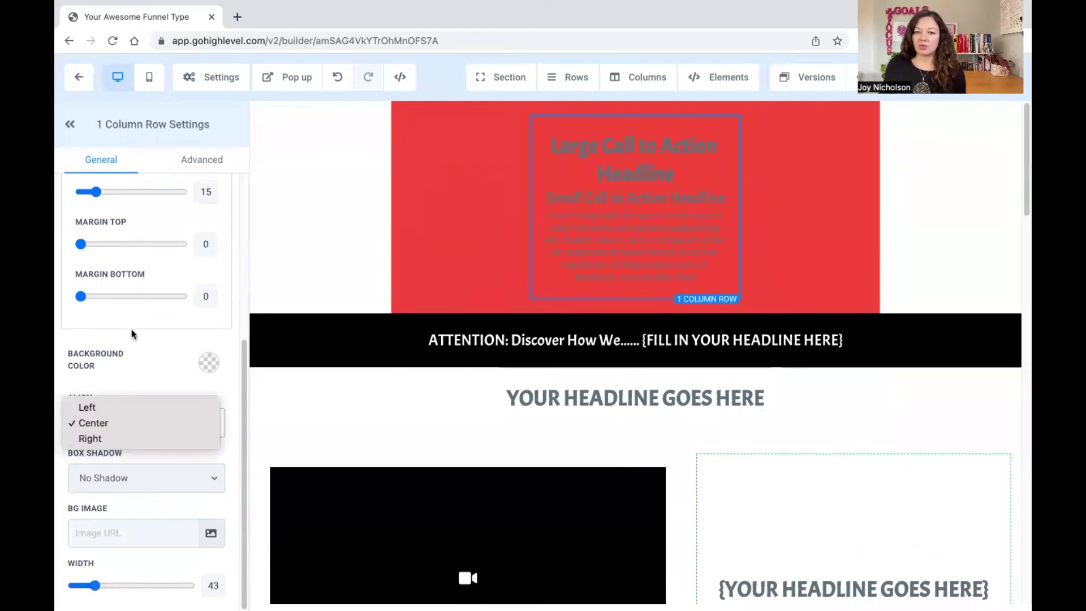
pyautogui.click(213, 363)
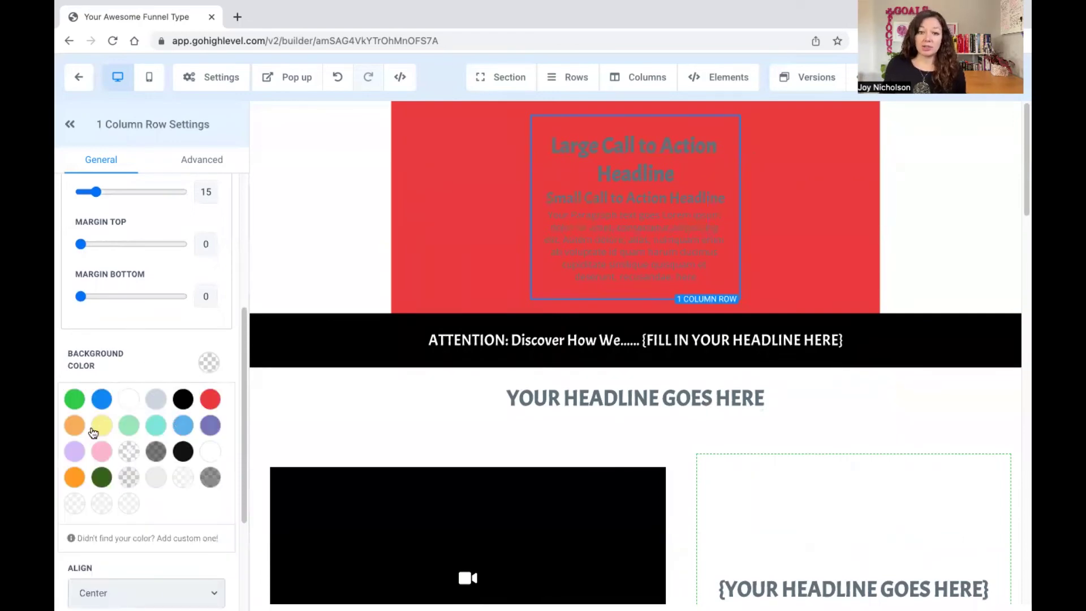
pyautogui.click(92, 404)
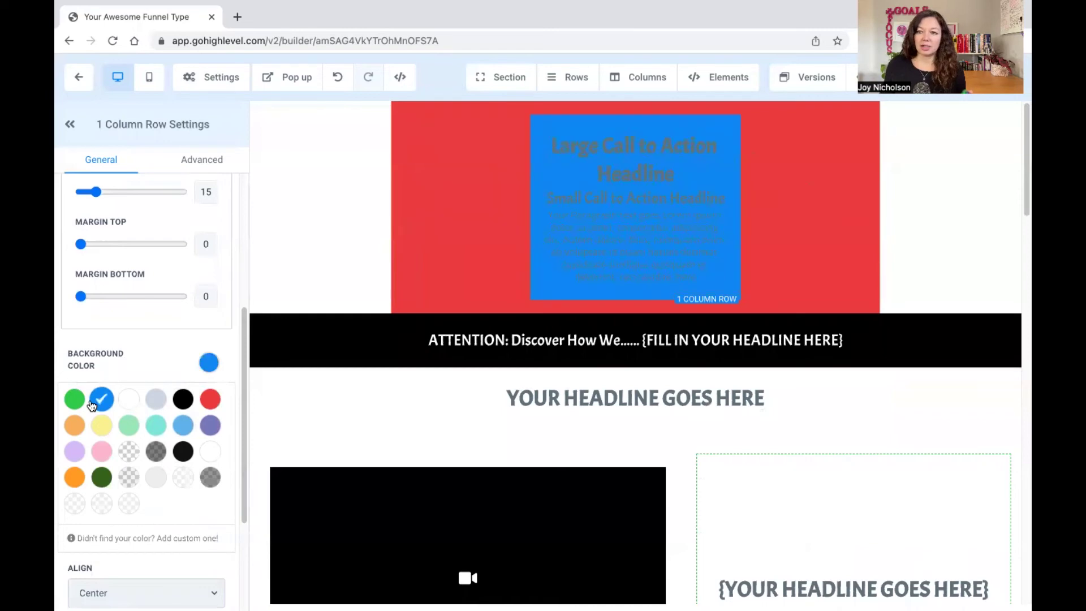
pyautogui.click(449, 218)
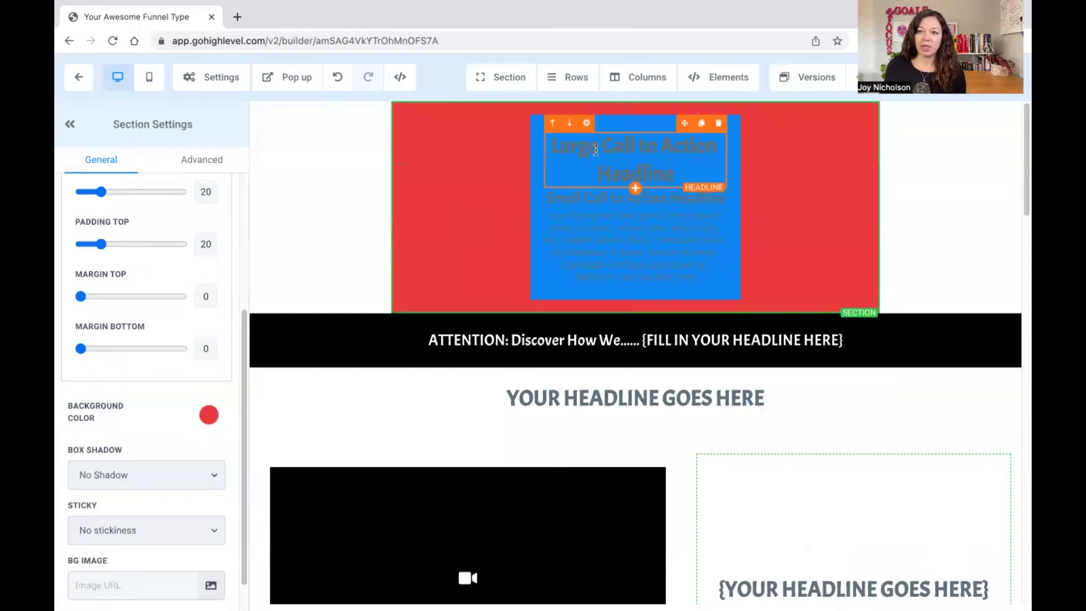
# Step: Give the column inside the blue row a yellow background
pyautogui.click(623, 130)
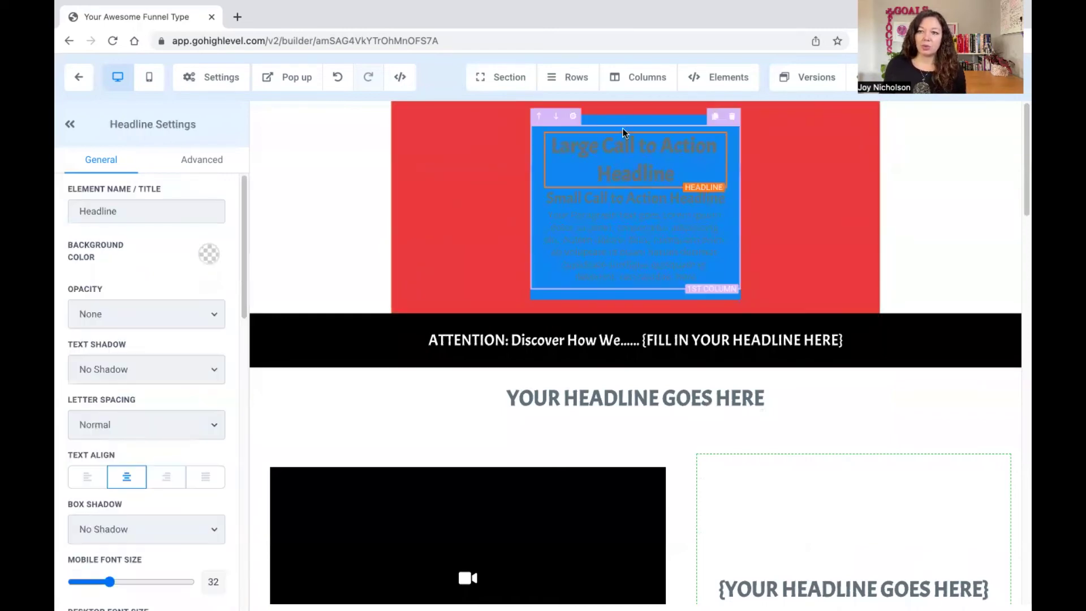
pyautogui.click(621, 127)
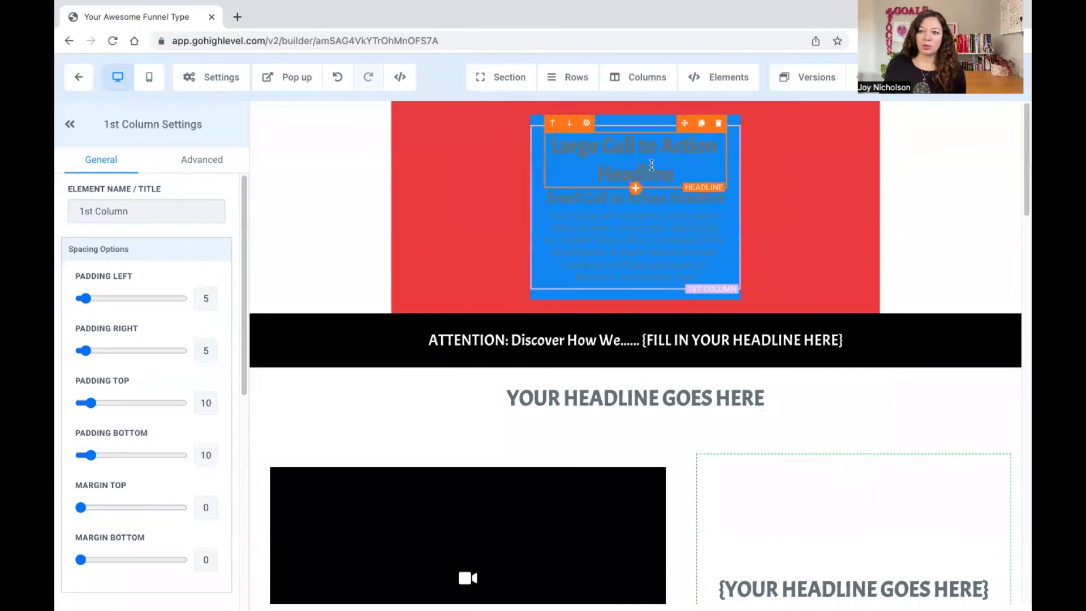
pyautogui.scroll(-5, 190, 355)
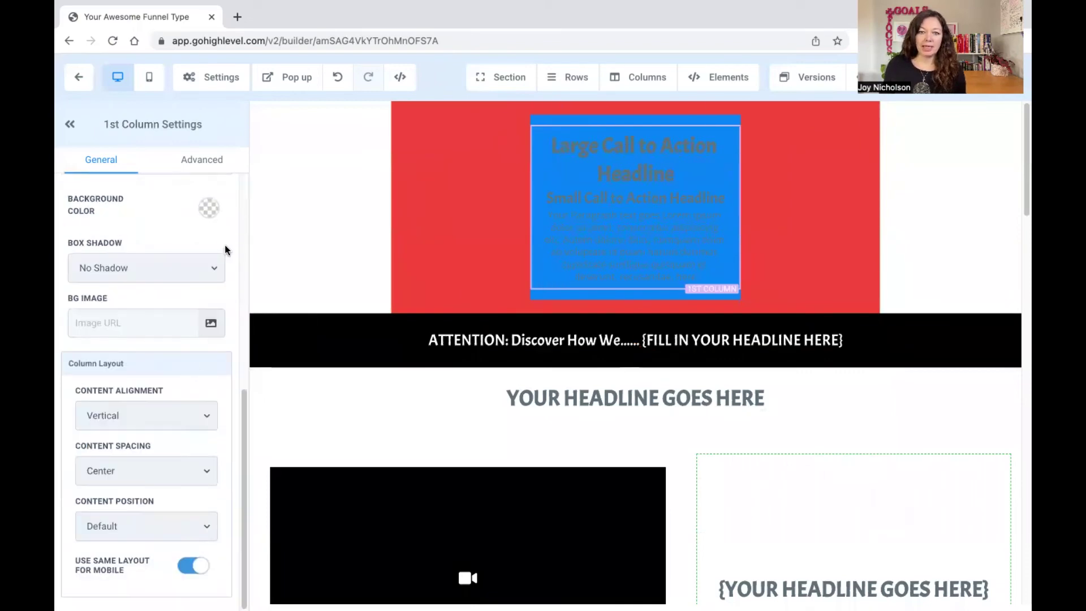
pyautogui.click(209, 208)
pyautogui.click(108, 272)
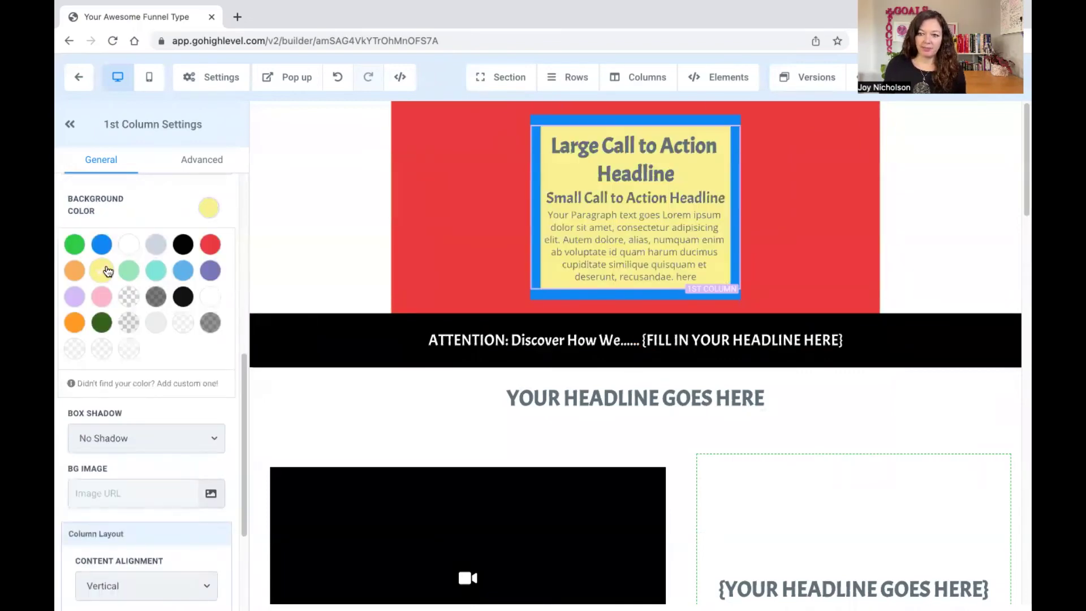
# Step: Give the 'Large Call to Action Headline' a blue background
pyautogui.click(695, 146)
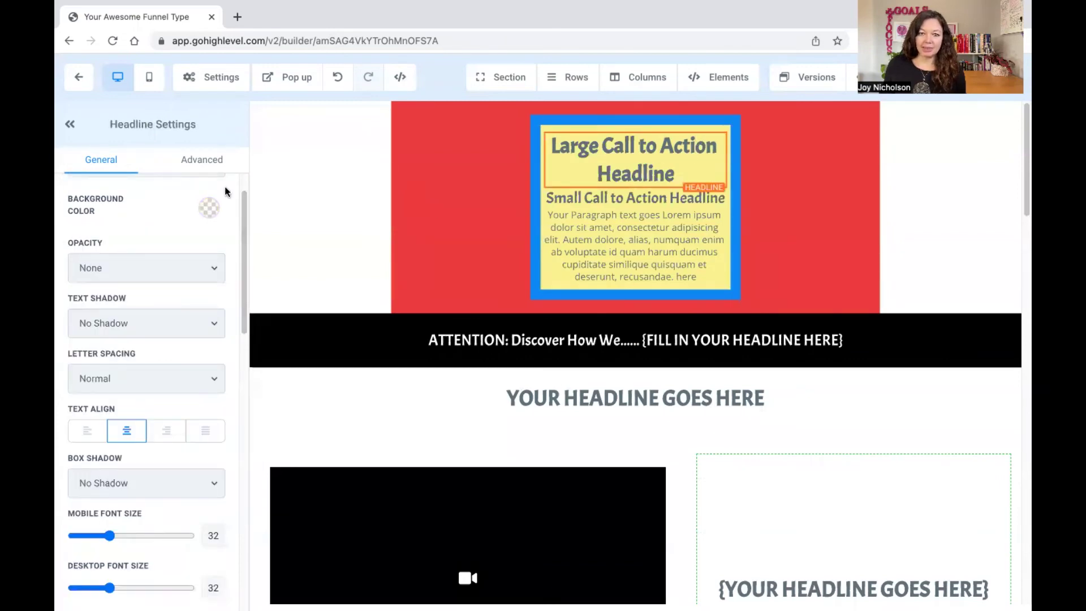
pyautogui.click(209, 208)
pyautogui.click(101, 245)
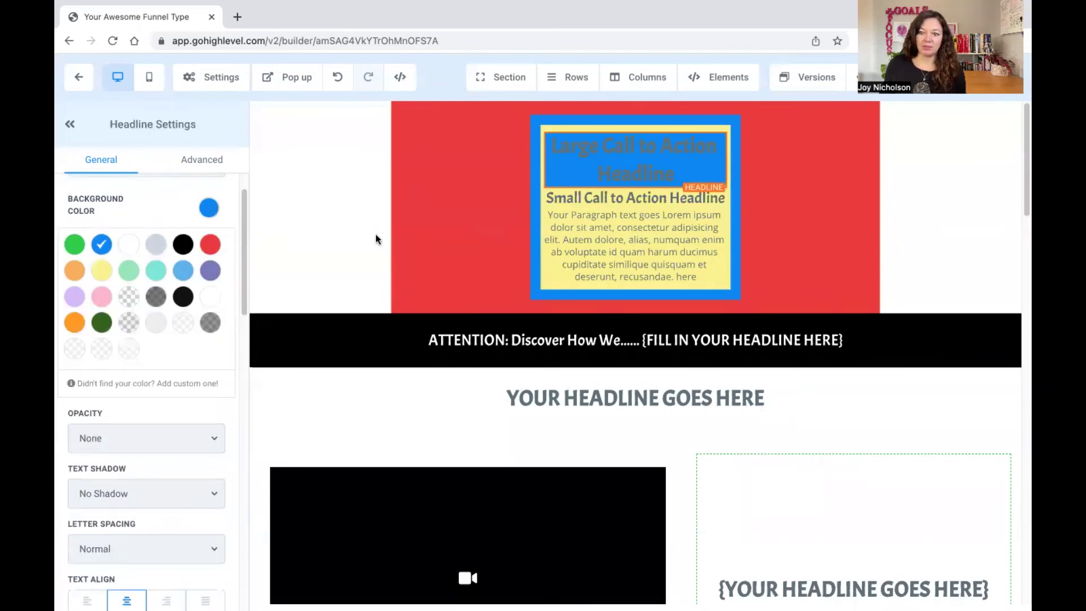
pyautogui.click(447, 248)
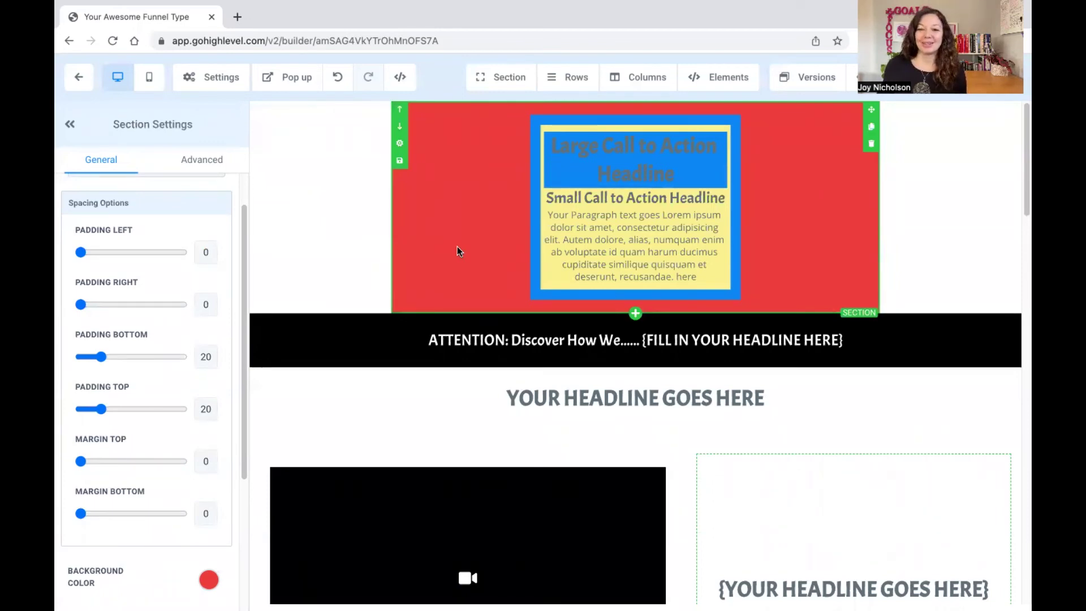
# Step: Scroll to the video section and select its sub headline, headline, then paragraph
pyautogui.scroll(-6, 527, 237)
pyautogui.click(853, 301)
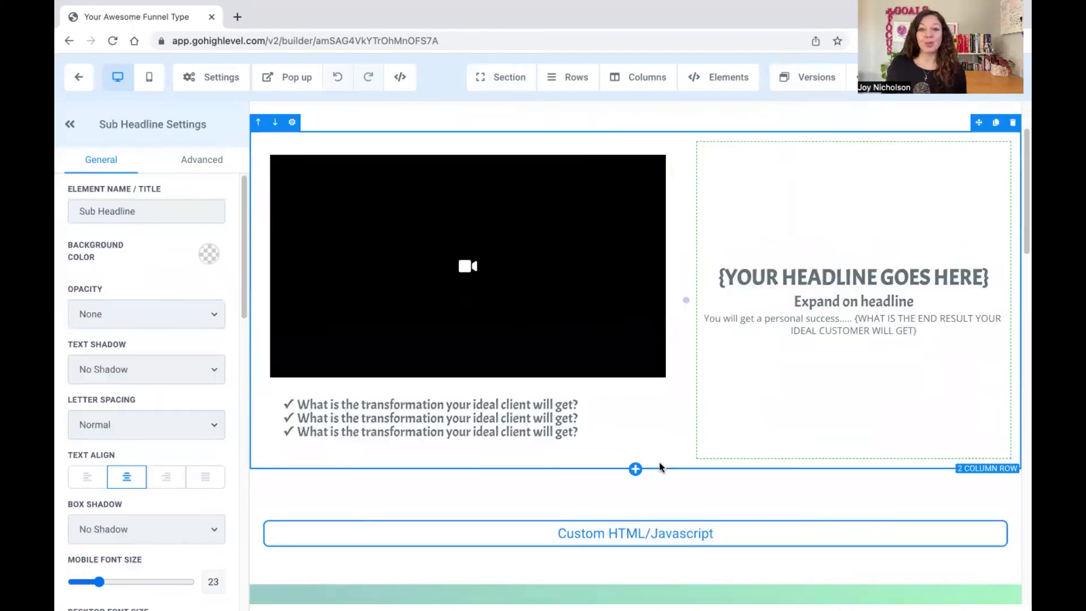
pyautogui.click(898, 269)
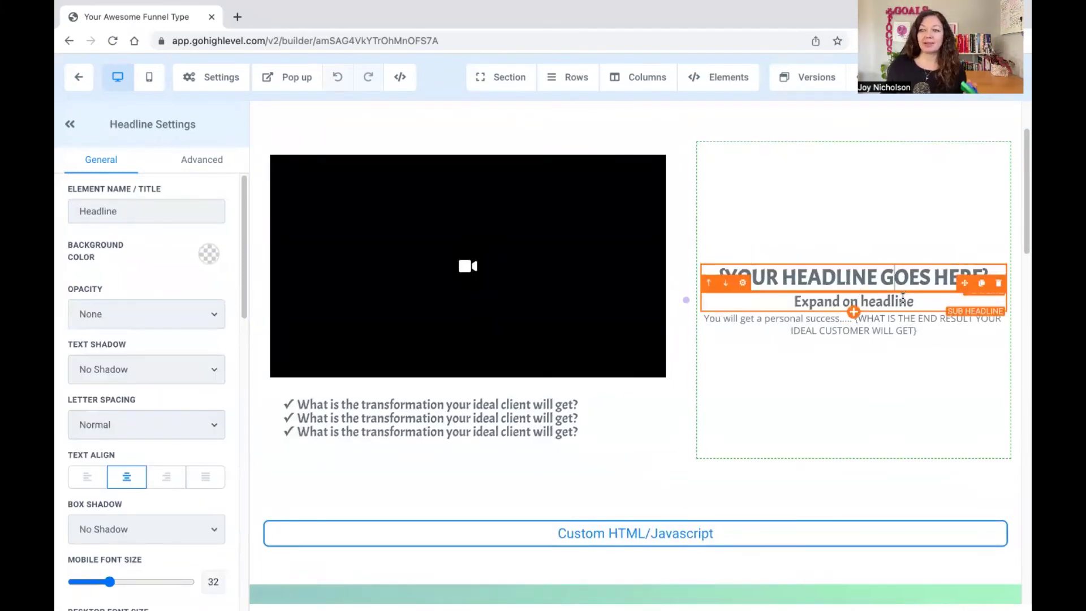
pyautogui.click(895, 332)
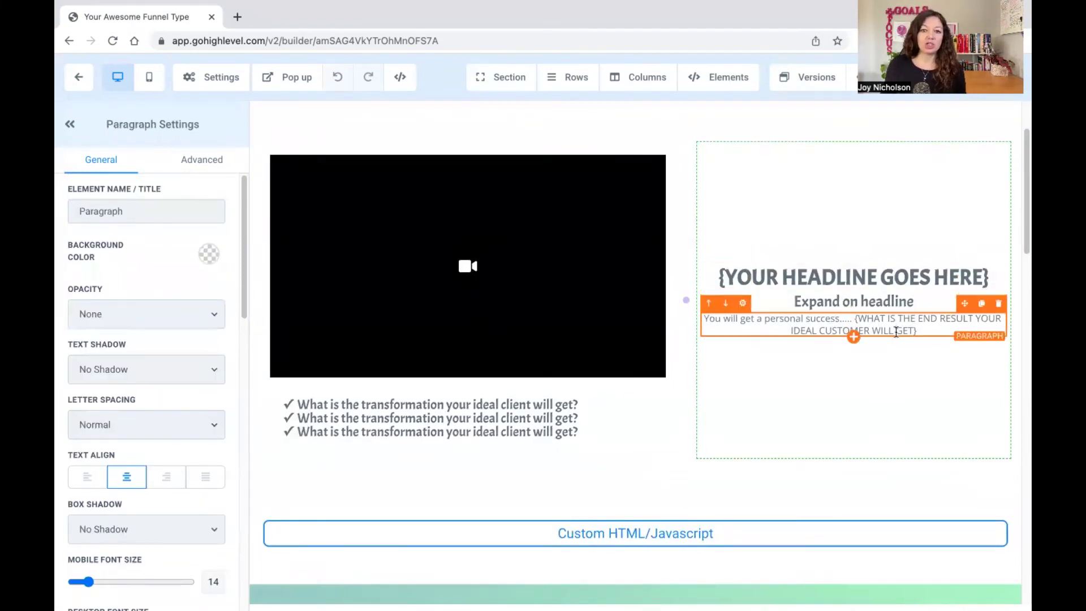